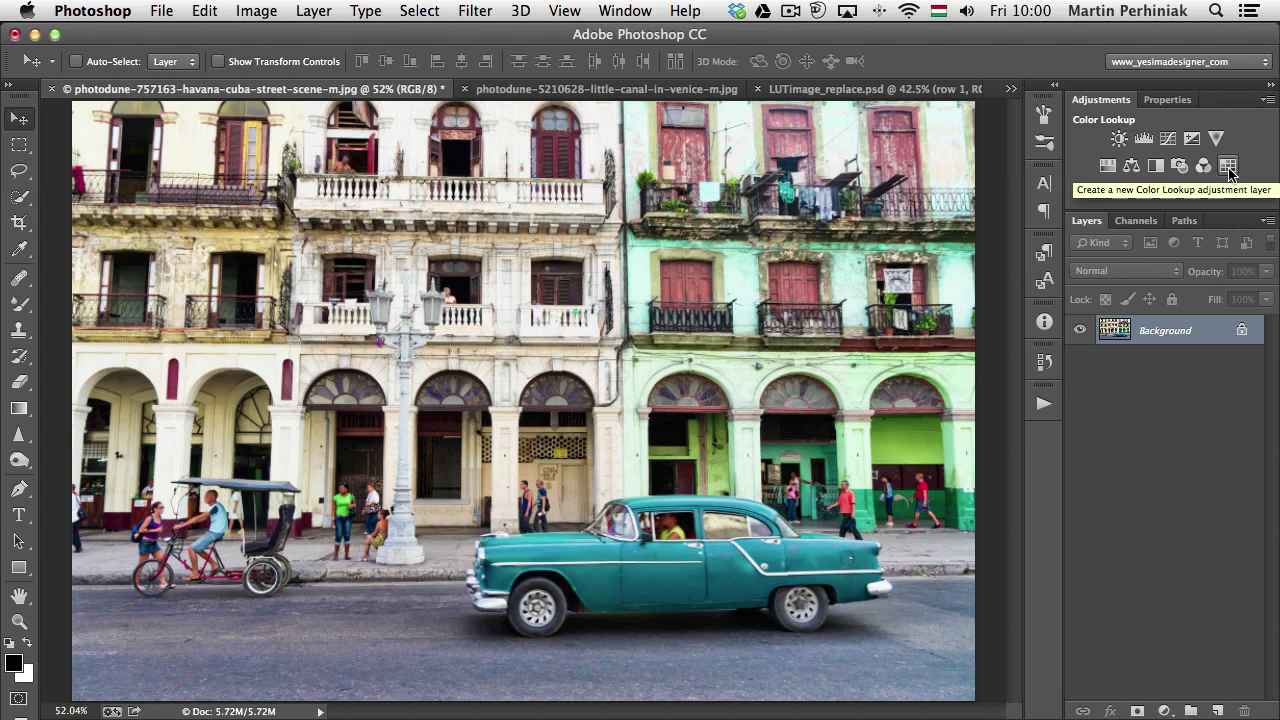
Create a Color Lookup adjustment layer on the Havana street photo from the Adjustments panel.
{"action": "left_click", "coordinate": [1229, 166]}
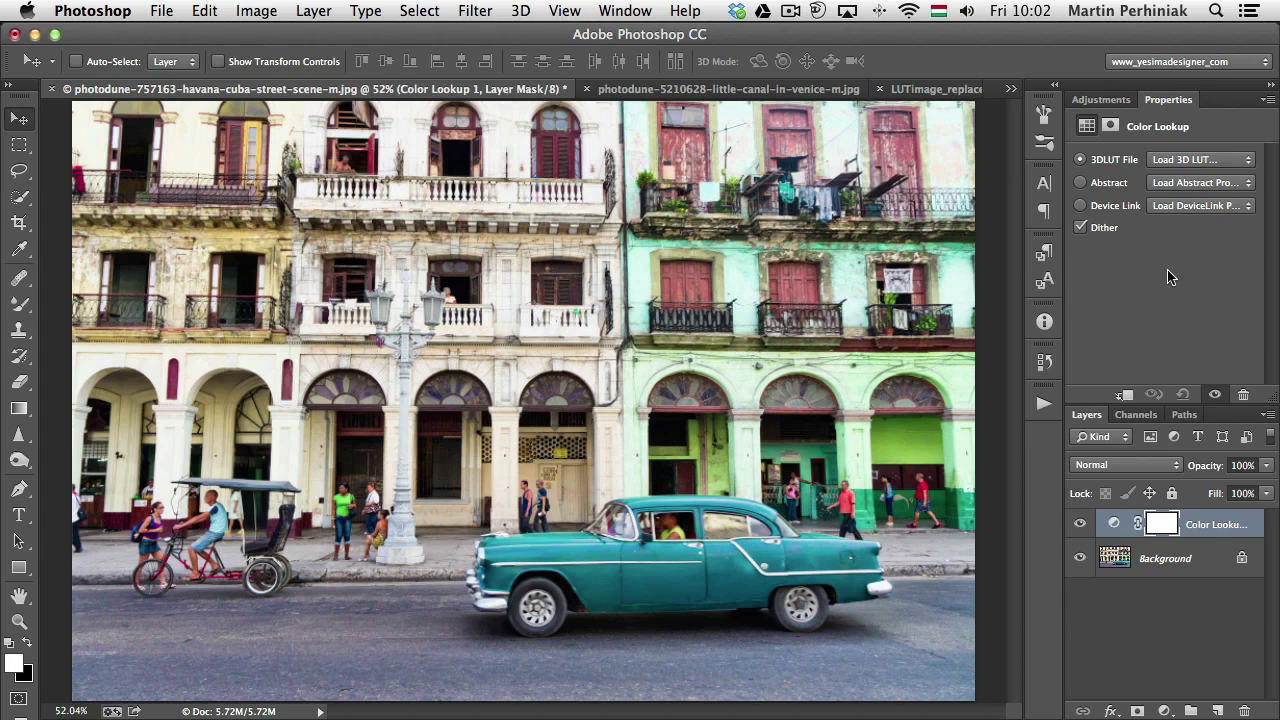
Try the Bleach Bypass.look LUT, then load DropBlues.3DL into the Color Lookup layer.
{"action": "left_click", "coordinate": [1174, 160]}
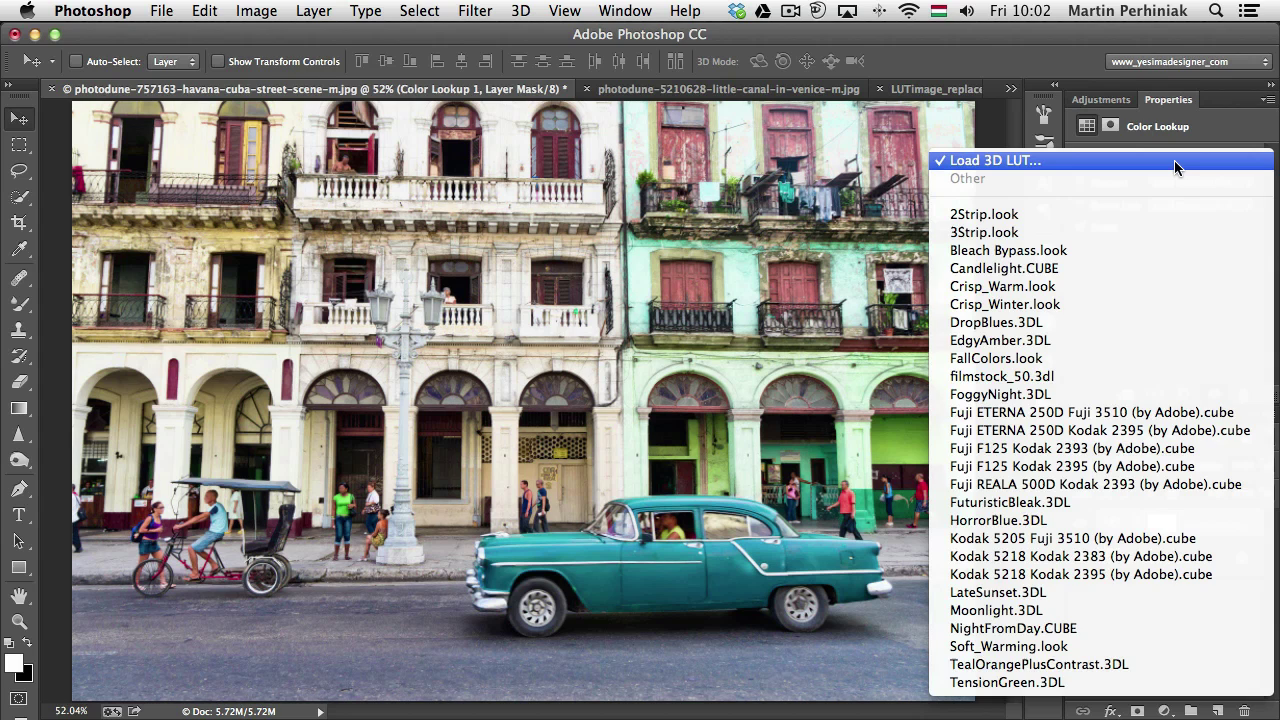
{"action": "left_click", "coordinate": [1174, 160]}
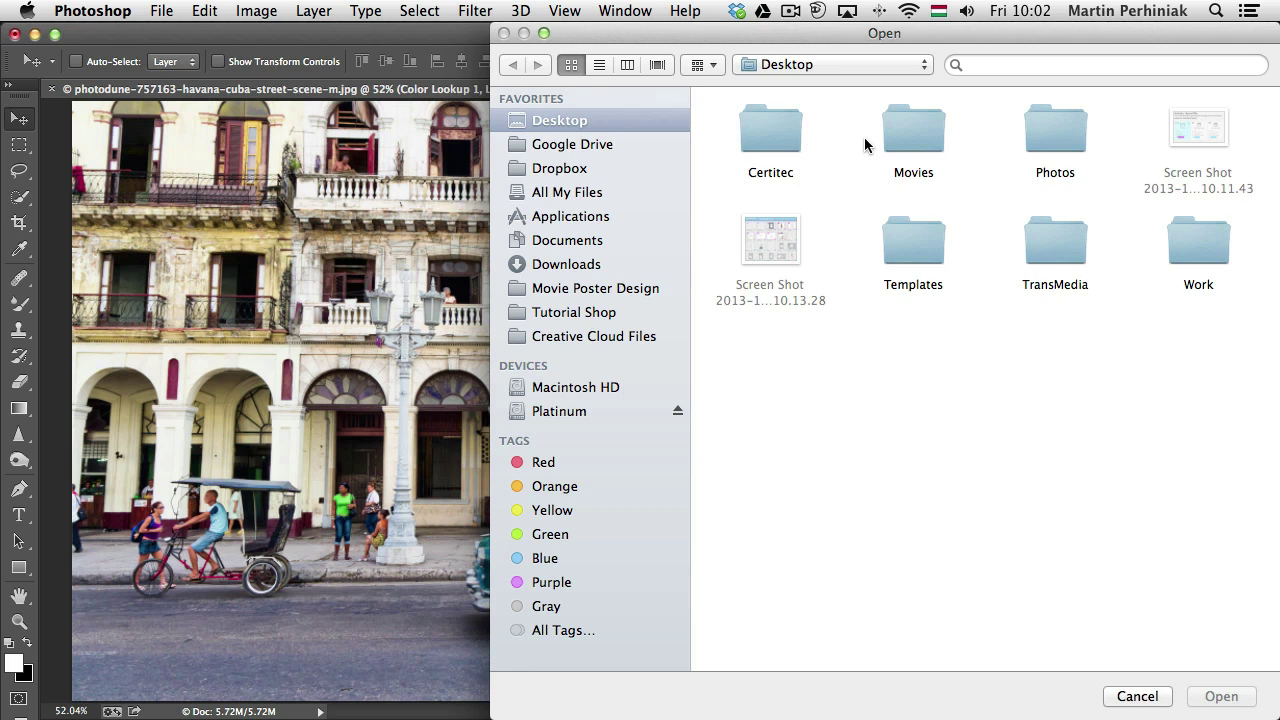
{"action": "key", "text": "Escape"}
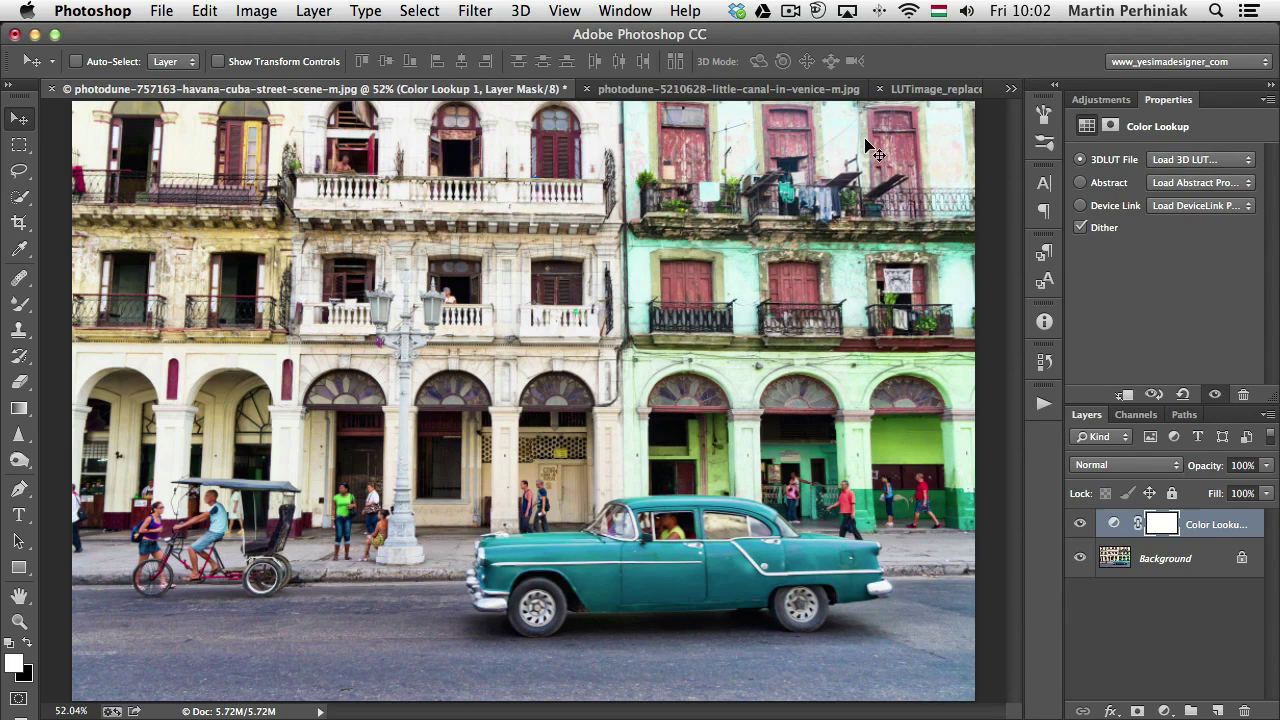
{"action": "left_click", "coordinate": [1220, 160]}
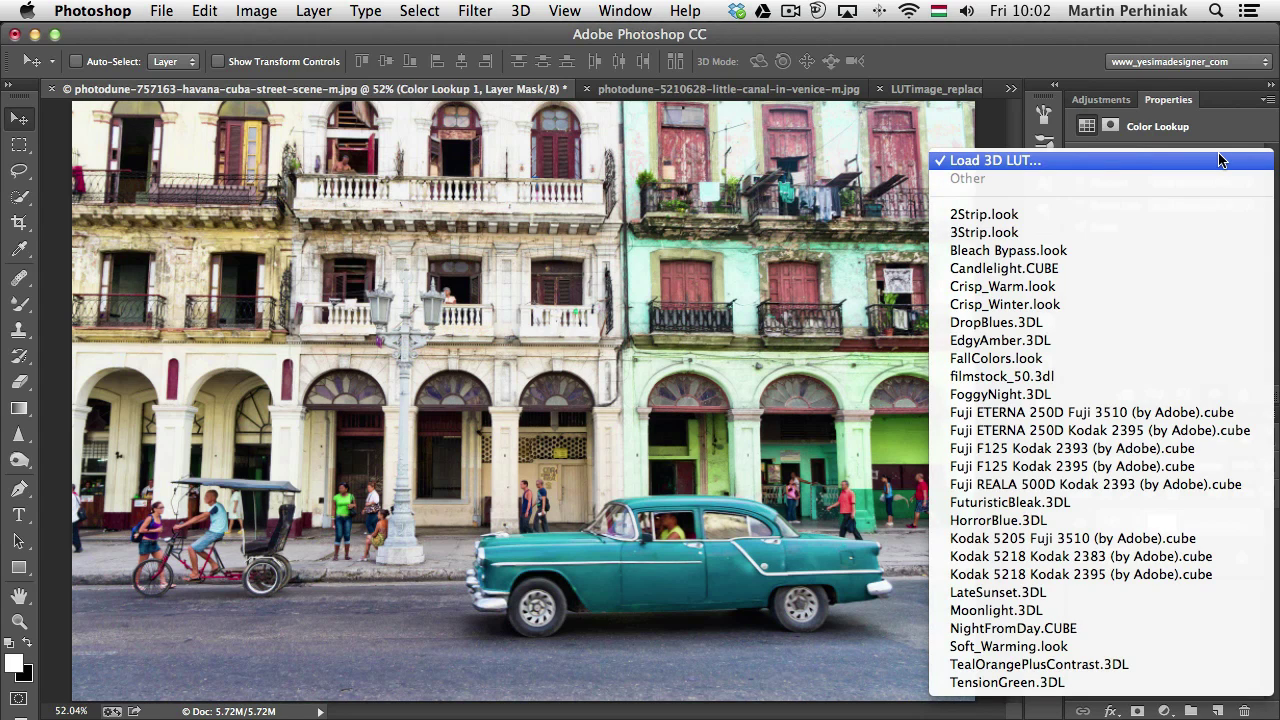
{"action": "left_click", "coordinate": [1065, 251]}
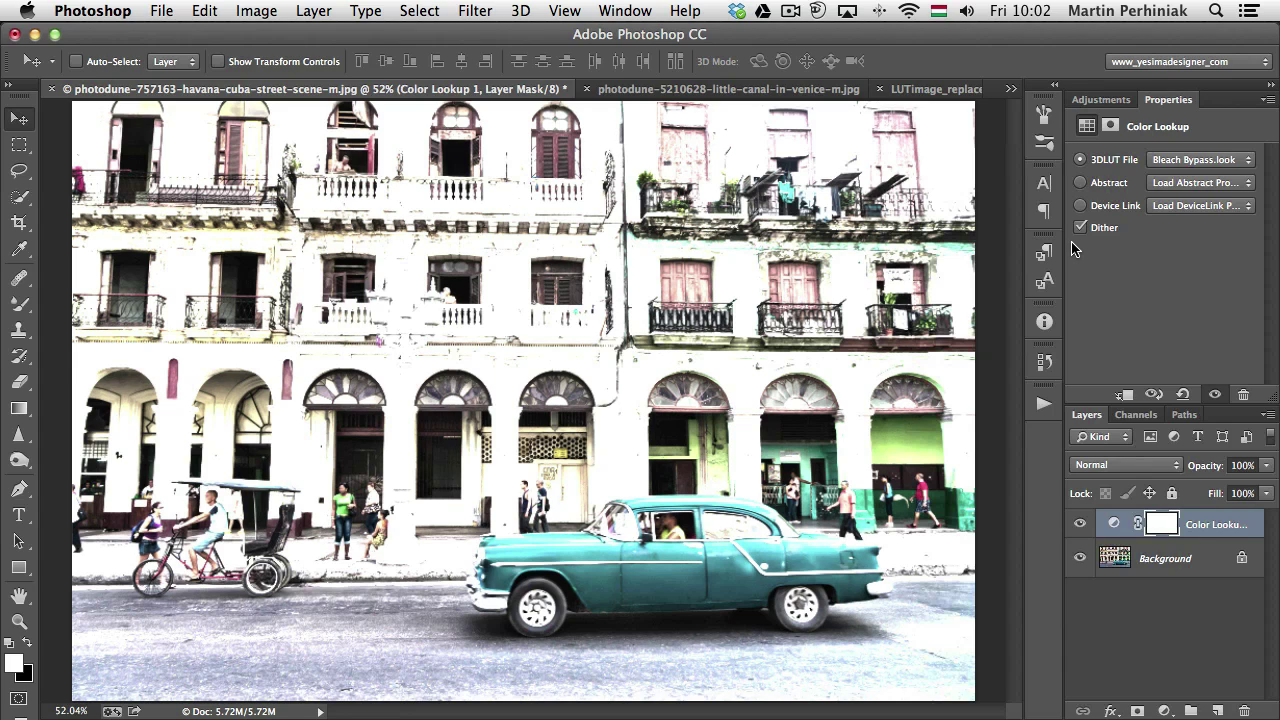
{"action": "left_click", "coordinate": [1178, 160]}
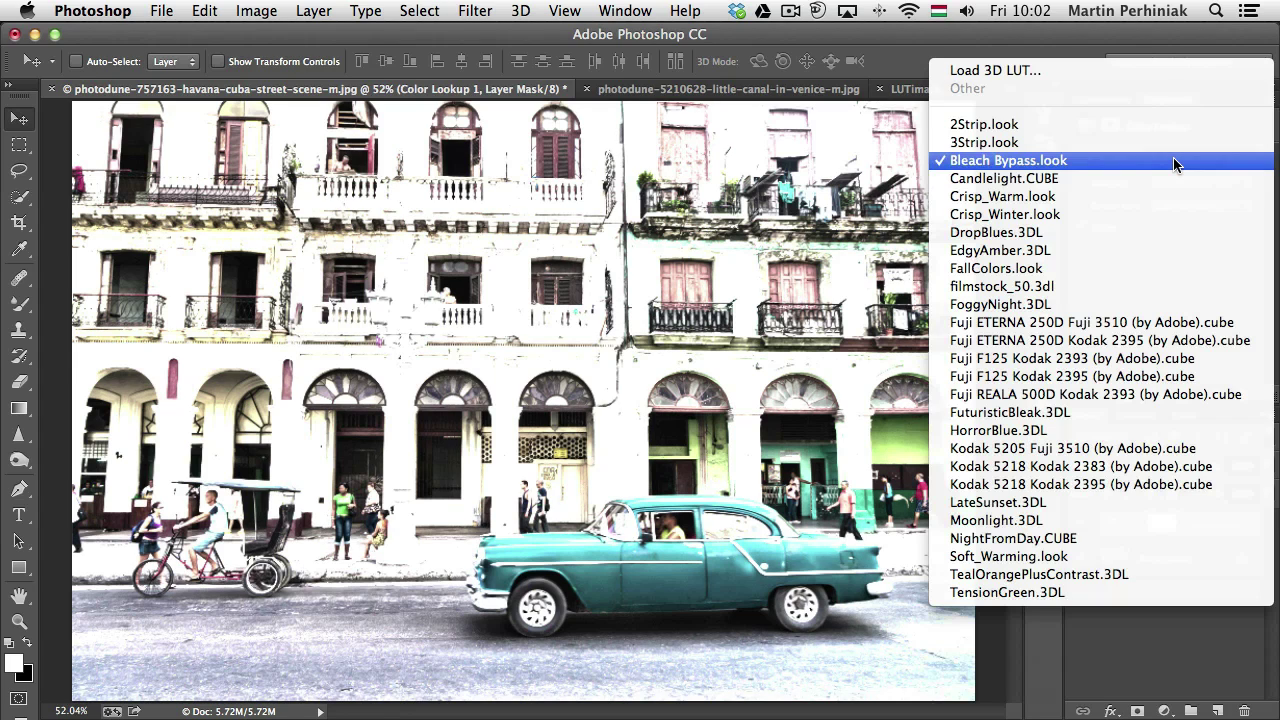
{"action": "left_click", "coordinate": [1030, 234]}
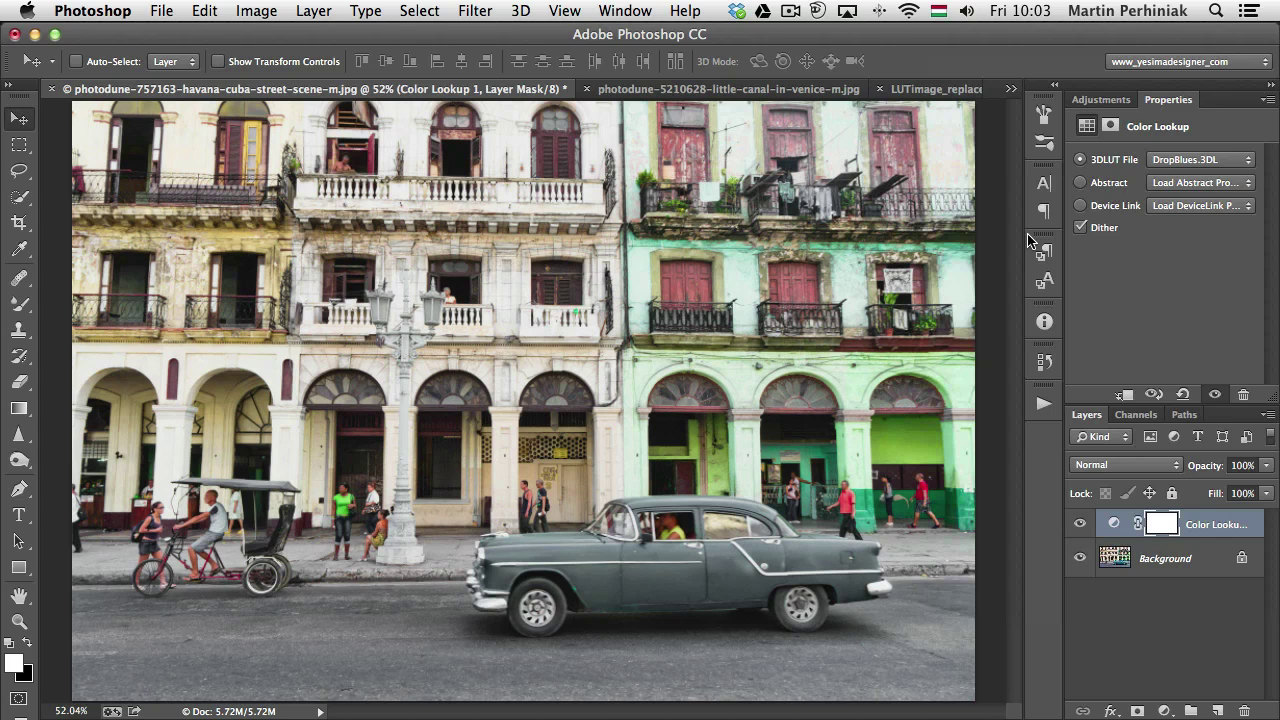
Try the Gold-Blue and Pastel 8 Hues abstract profiles, then settle on Cobalt-Carmine.
{"action": "left_click", "coordinate": [1080, 182]}
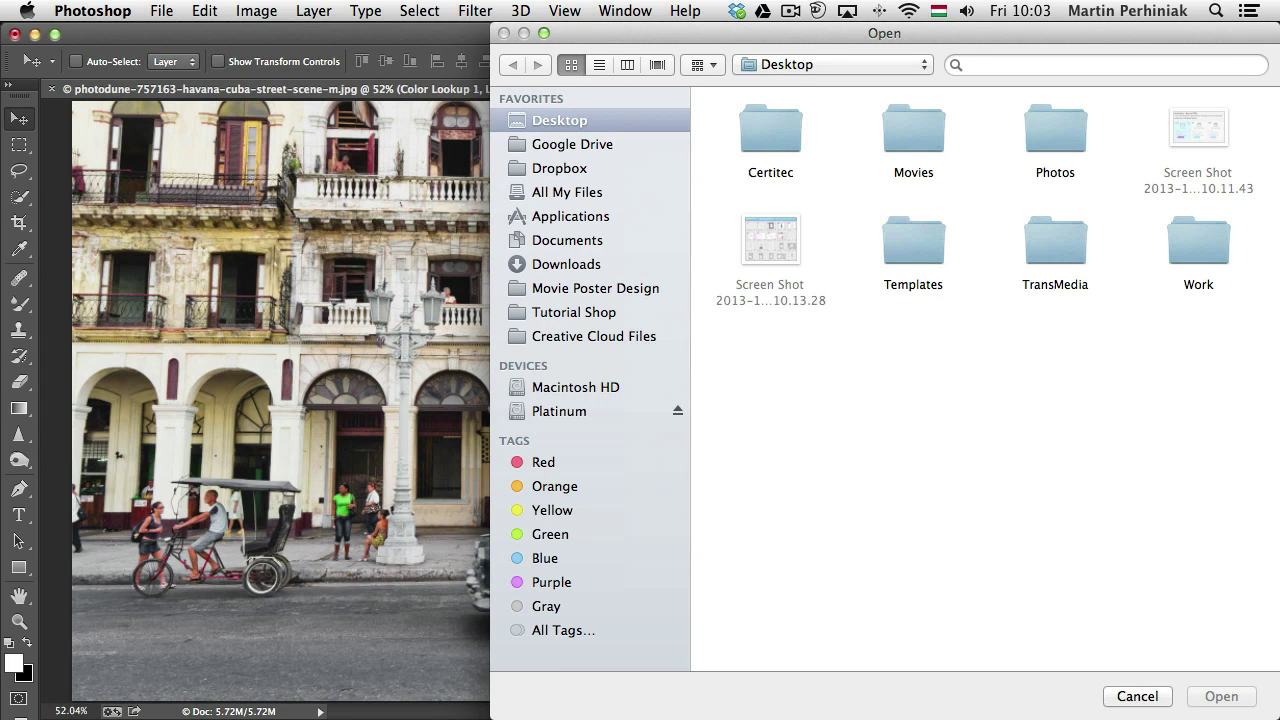
{"action": "left_click", "coordinate": [1130, 695]}
{"action": "left_click", "coordinate": [1175, 188]}
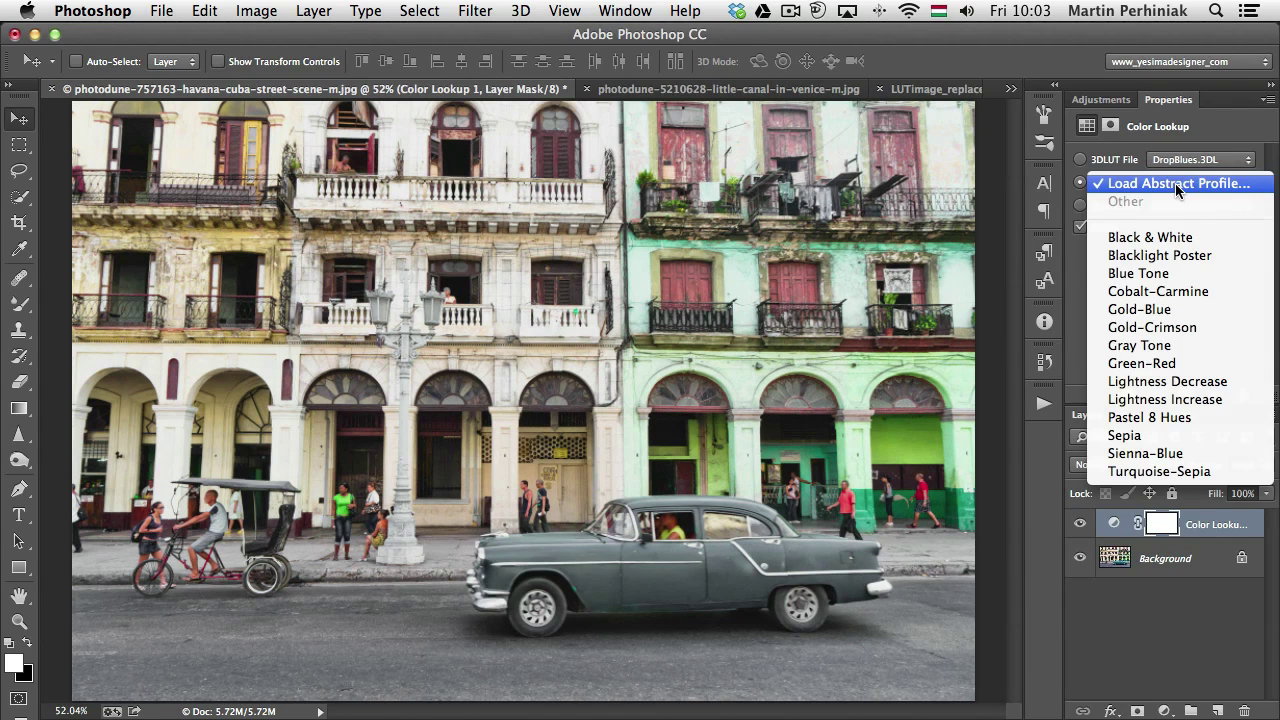
{"action": "left_click", "coordinate": [1174, 312]}
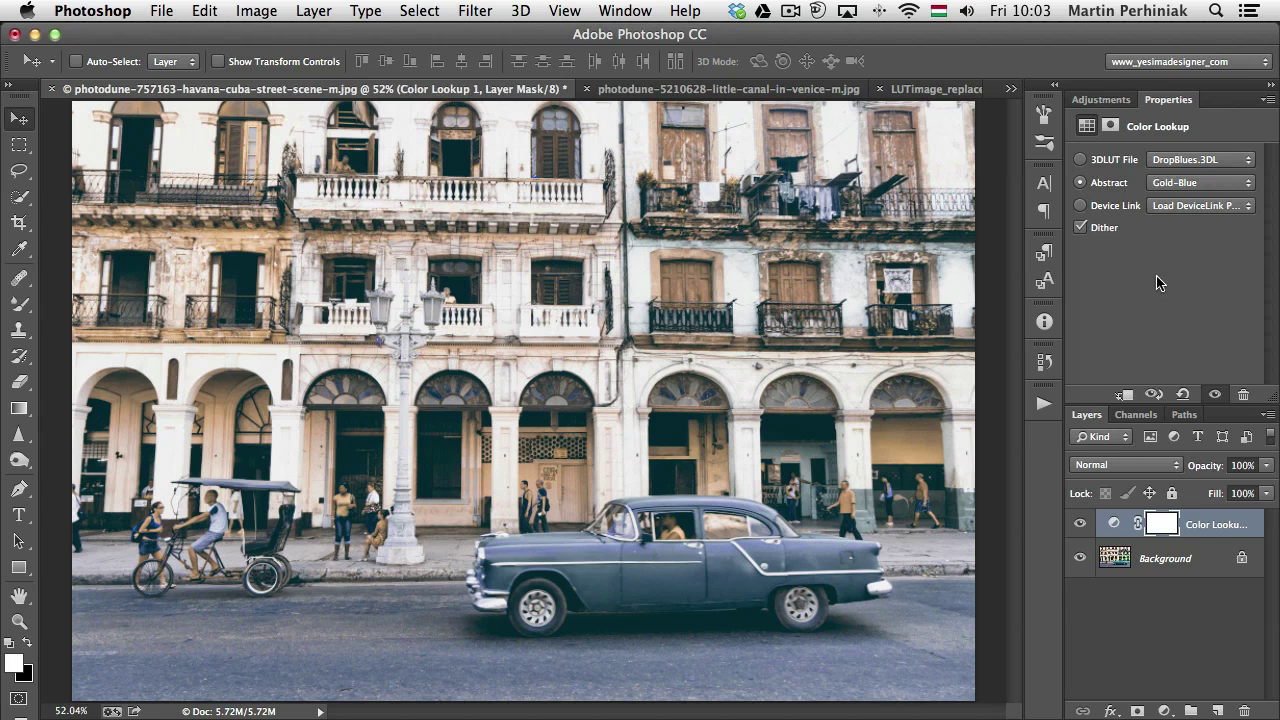
{"action": "left_click", "coordinate": [1177, 188]}
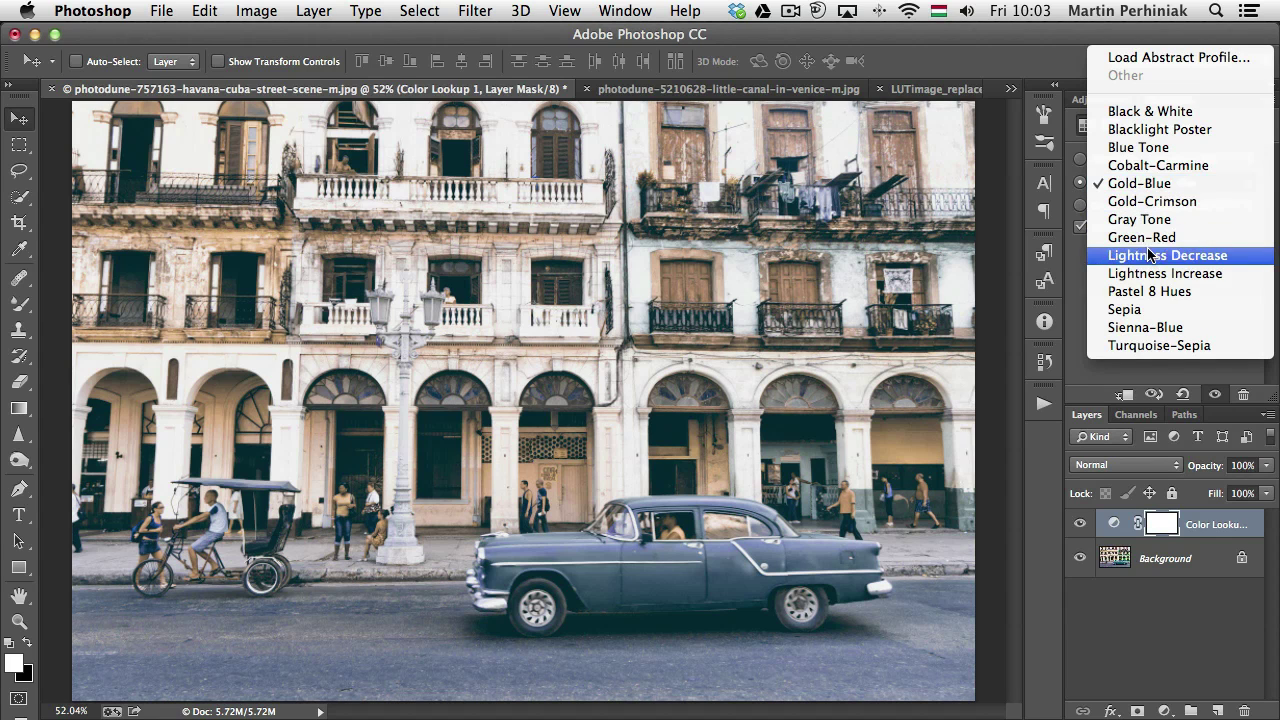
{"action": "left_click", "coordinate": [1152, 290]}
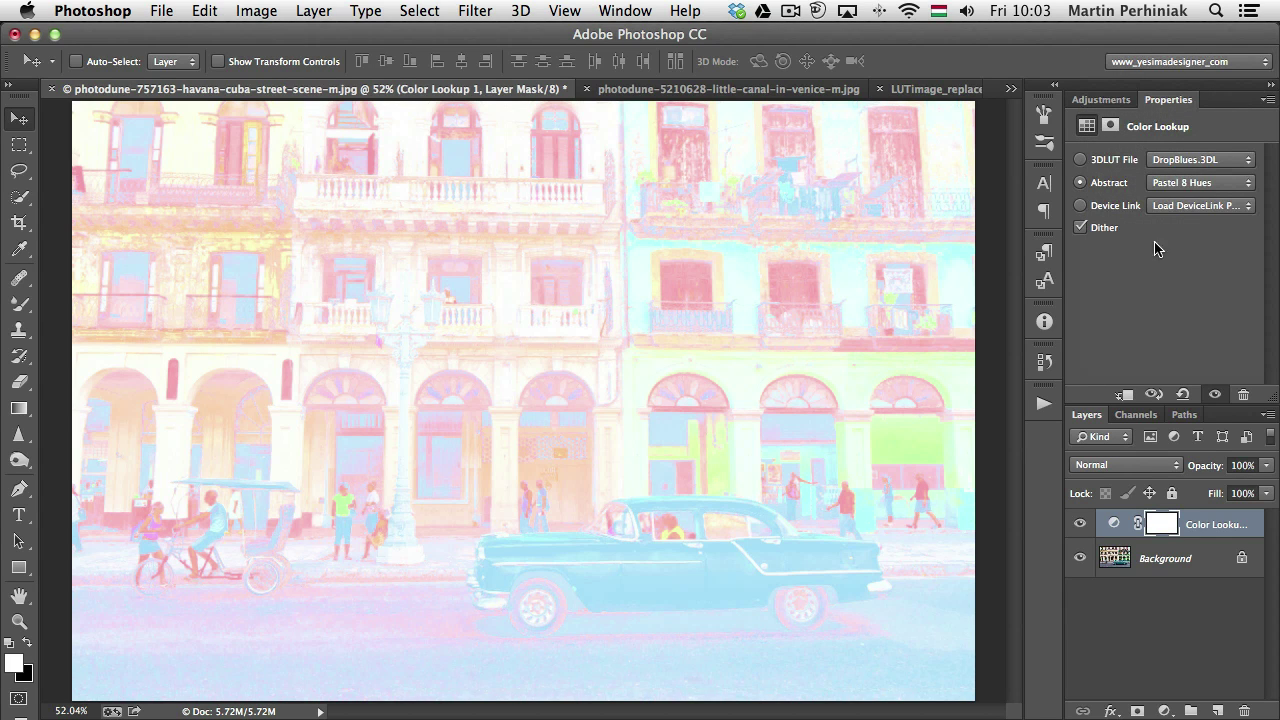
{"action": "left_click", "coordinate": [1175, 190]}
{"action": "left_click", "coordinate": [1158, 57]}
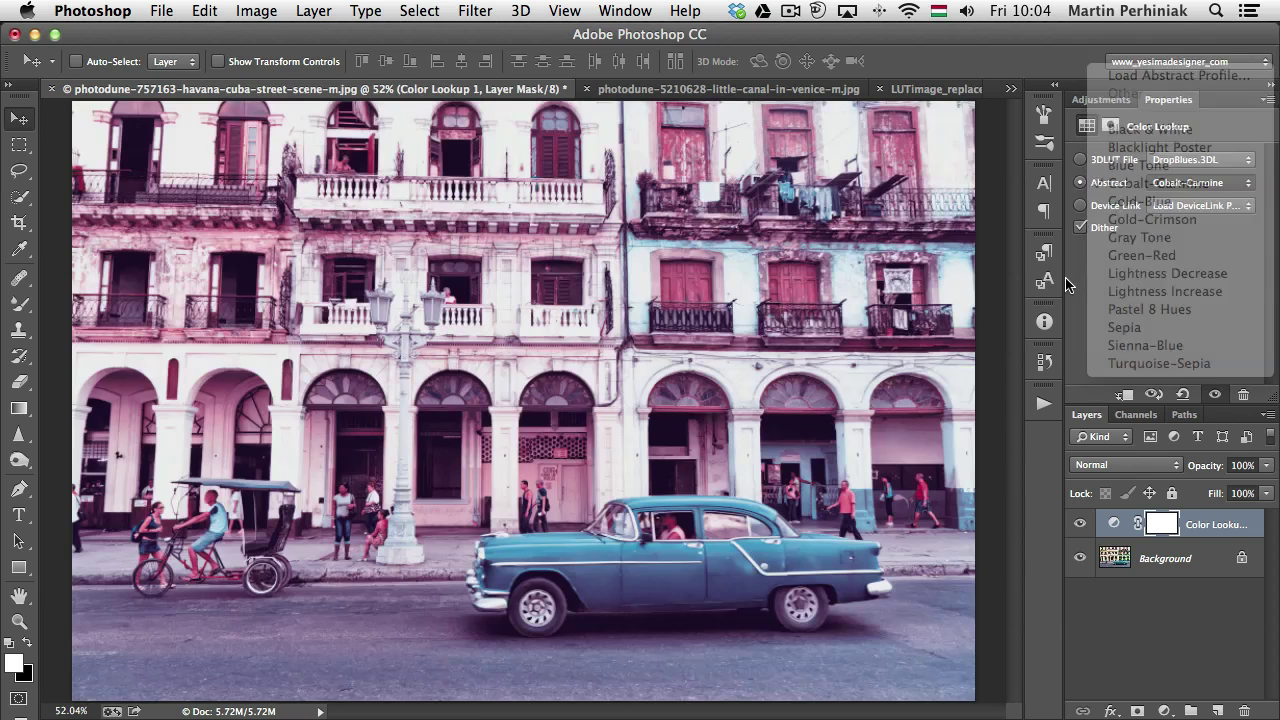
{"action": "left_click", "coordinate": [1199, 206]}
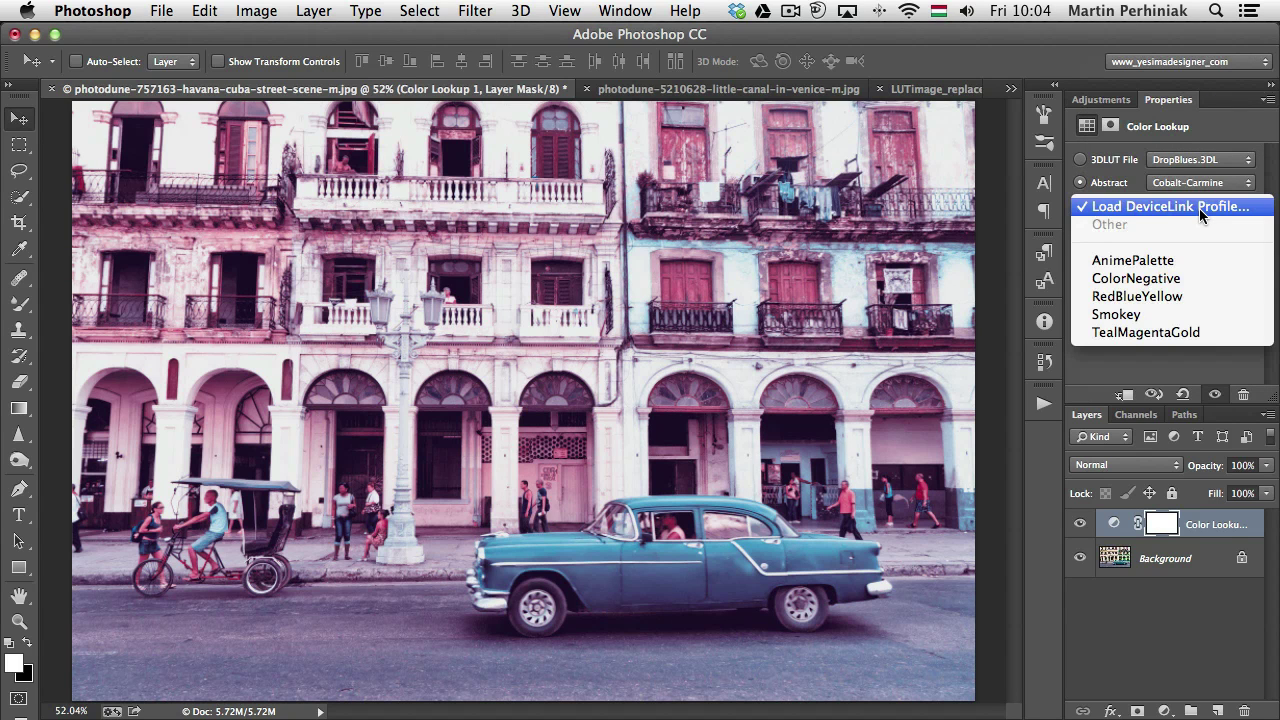
Apply the Smokey device link profile, then switch to the LUTimage_replace.psd document.
{"action": "left_click", "coordinate": [1158, 314]}
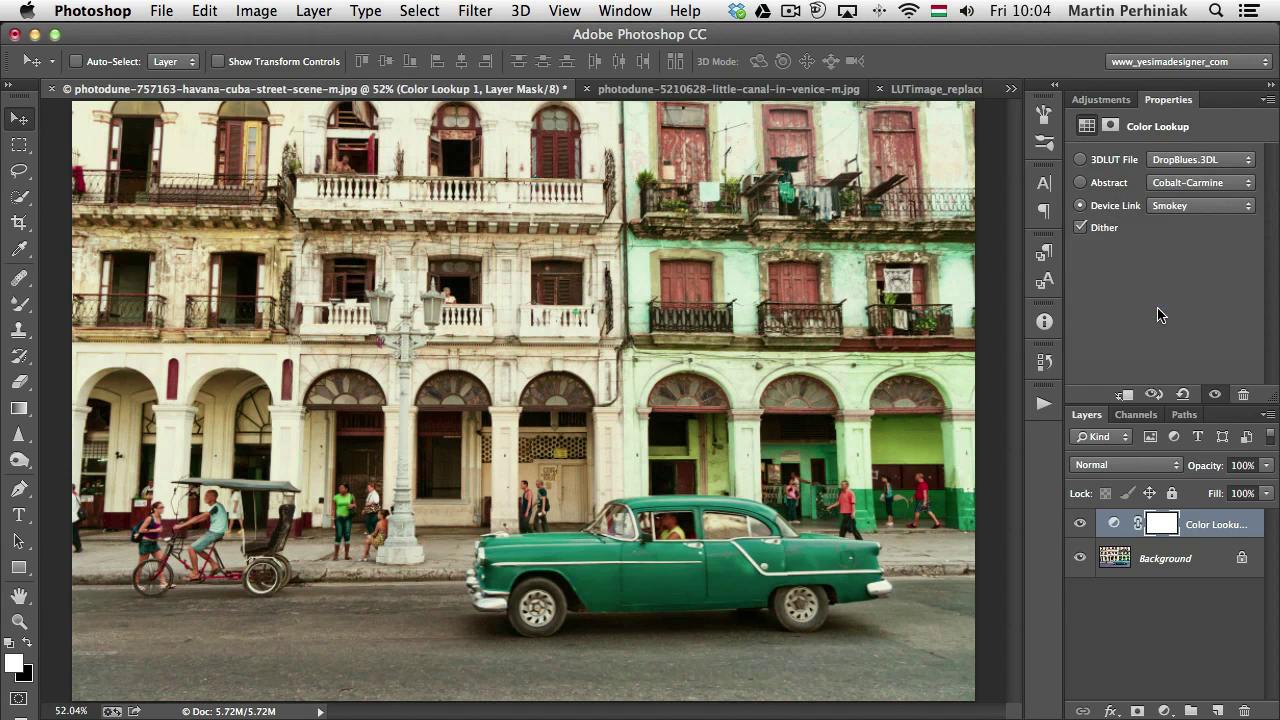
{"action": "left_click", "coordinate": [921, 93]}
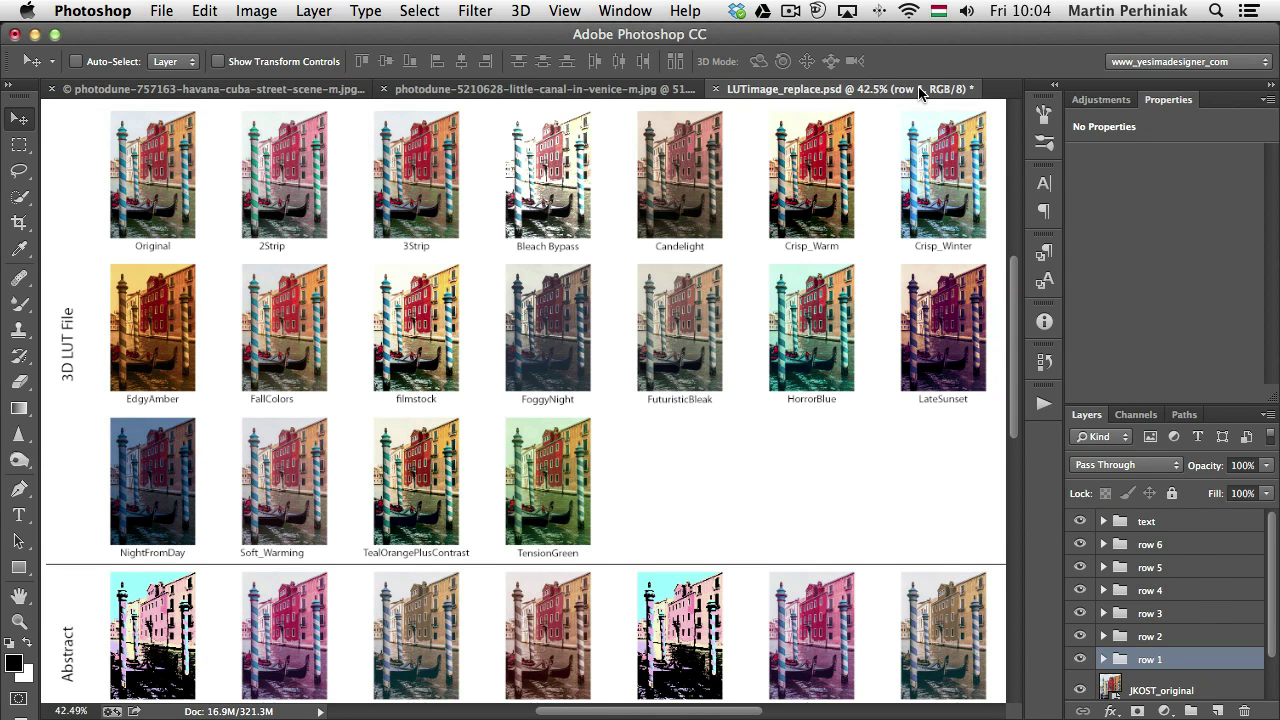
Browse the LUT sample grid at 100% and 66.7% zoom, then switch to the Venice canal photo.
{"action": "key", "text": "super+0"}
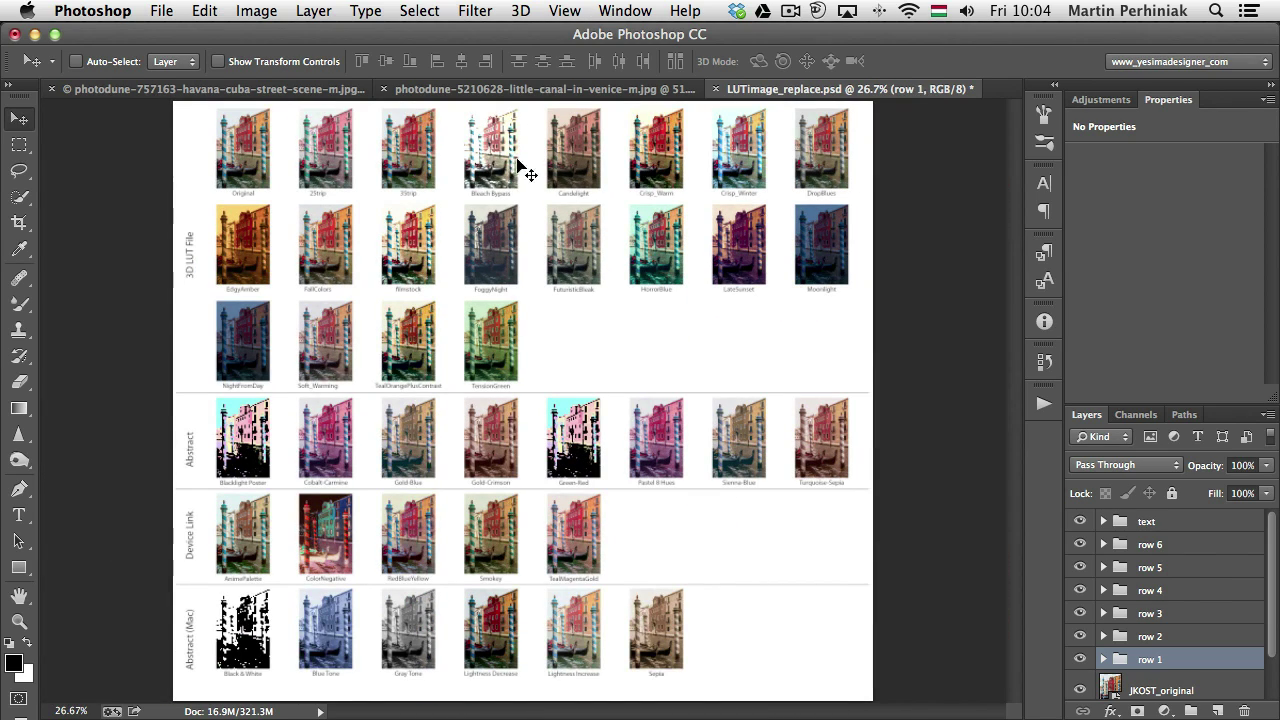
{"action": "key", "text": "super+1"}
{"action": "left_click_drag", "start_coordinate": [468, 231], "coordinate": [458, 500]}
{"action": "scroll", "coordinate": [458, 500], "scroll_direction": "down", "scroll_amount": 10}
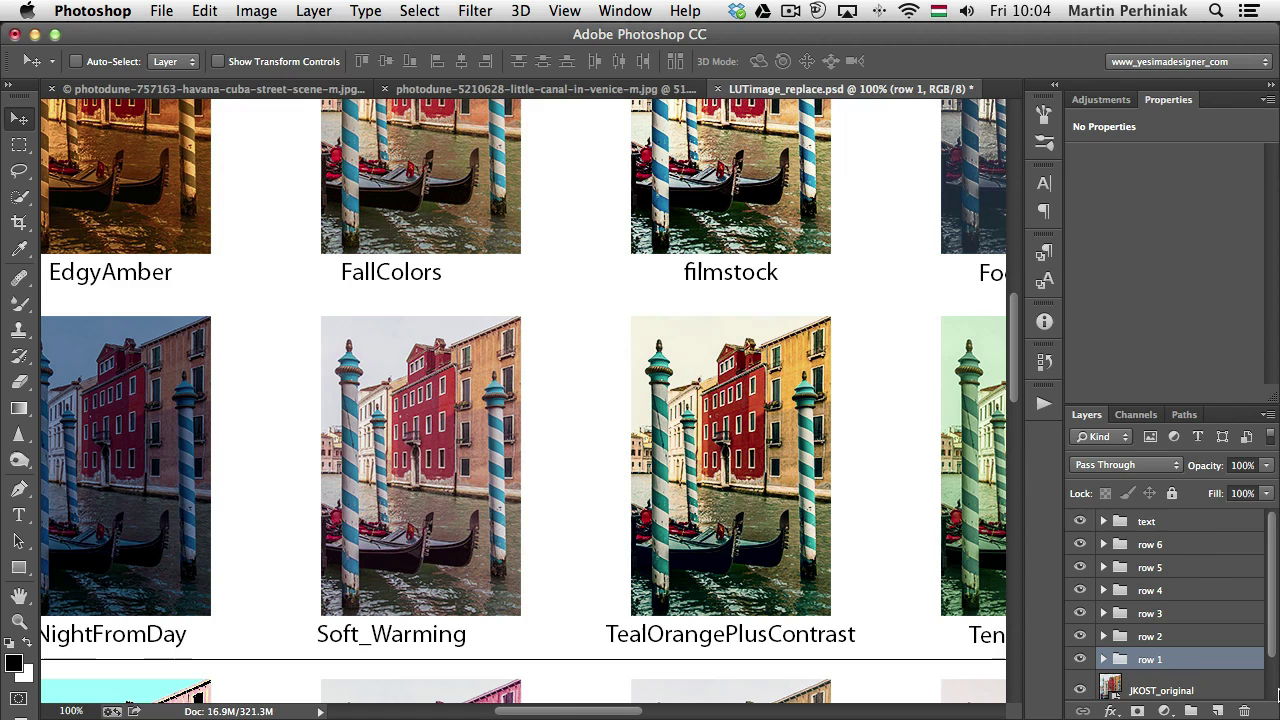
{"action": "scroll", "coordinate": [1200, 666], "scroll_direction": "down", "scroll_amount": 2}
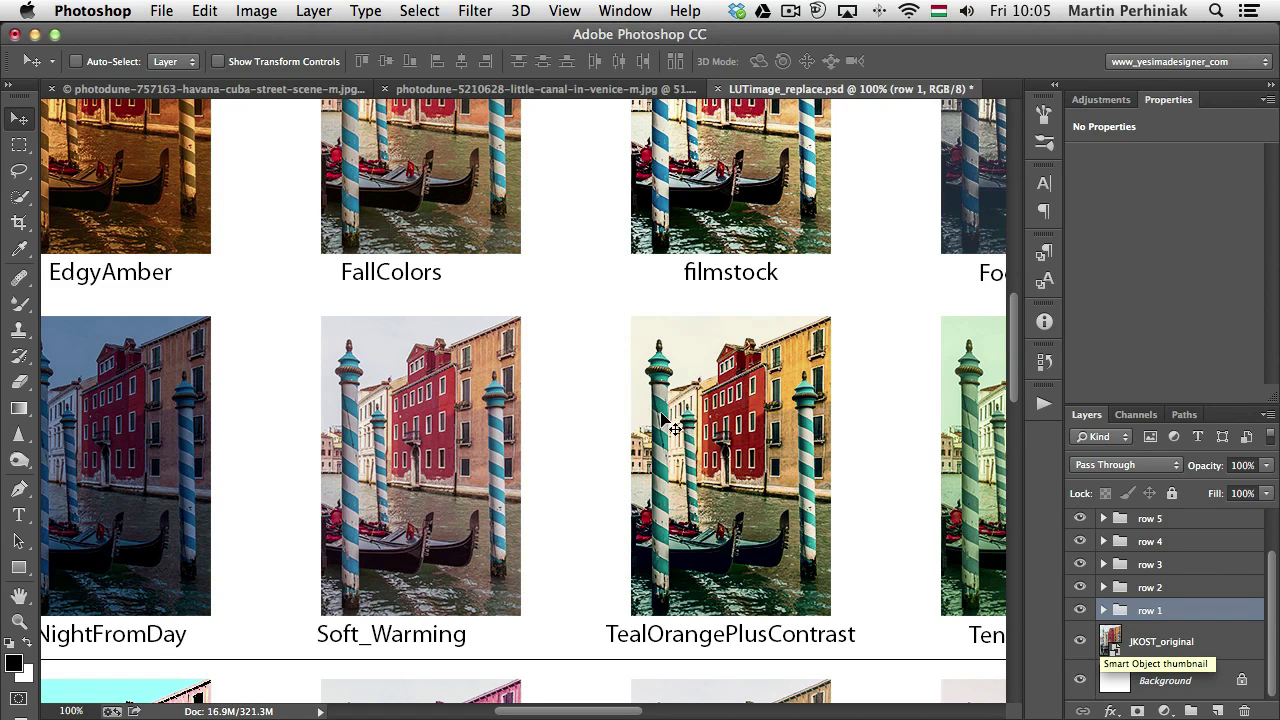
{"action": "key", "text": "ctrl+minus"}
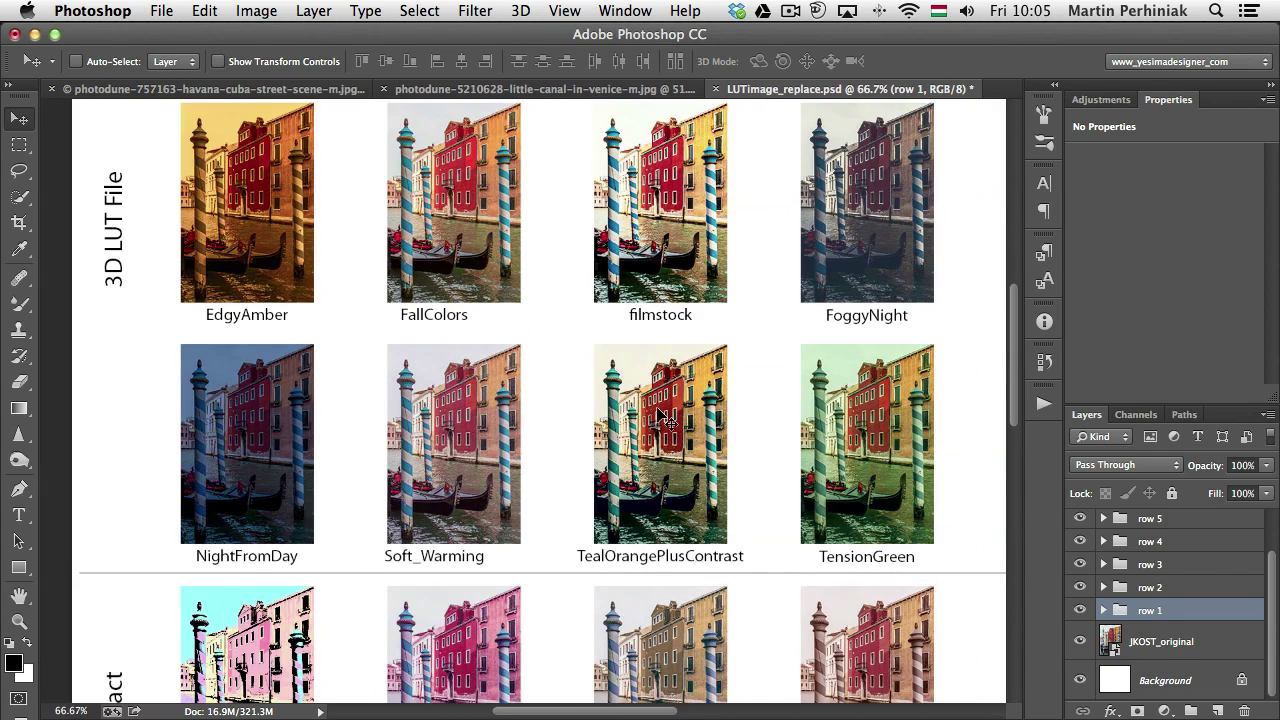
{"action": "scroll", "coordinate": [665, 420], "scroll_direction": "down", "scroll_amount": 5}
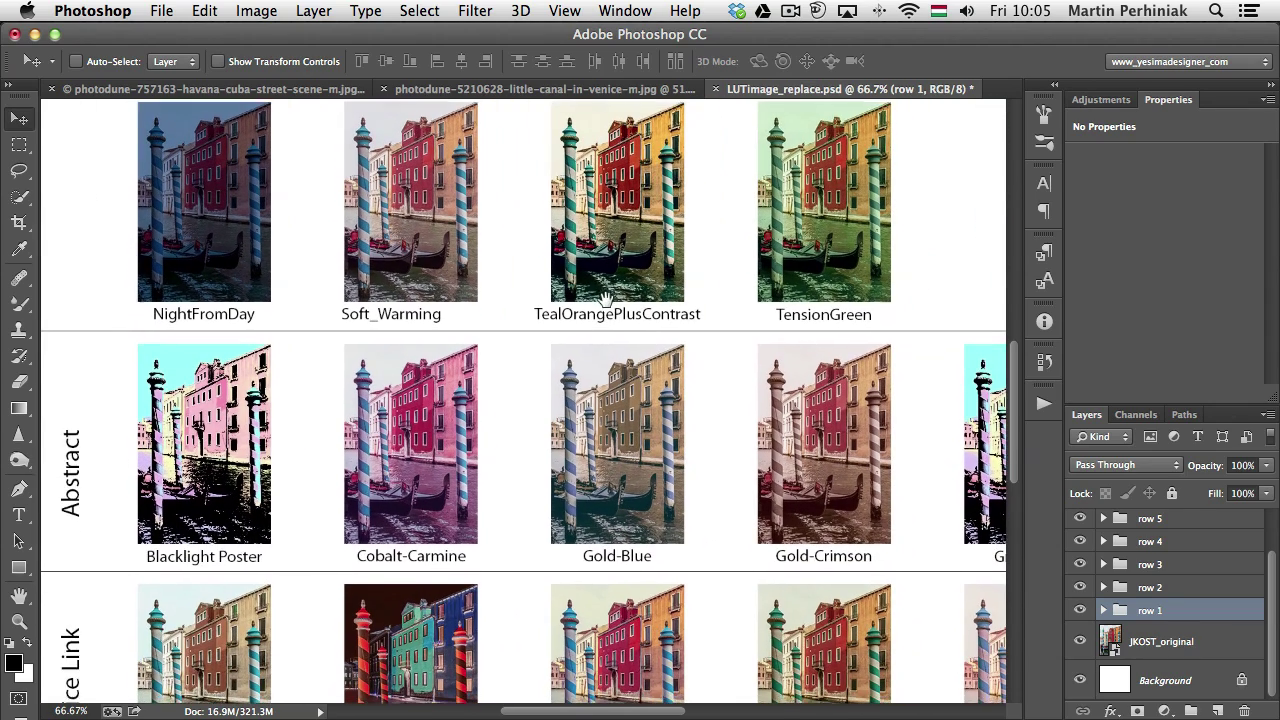
{"action": "scroll", "coordinate": [612, 330], "scroll_direction": "right", "scroll_amount": 1}
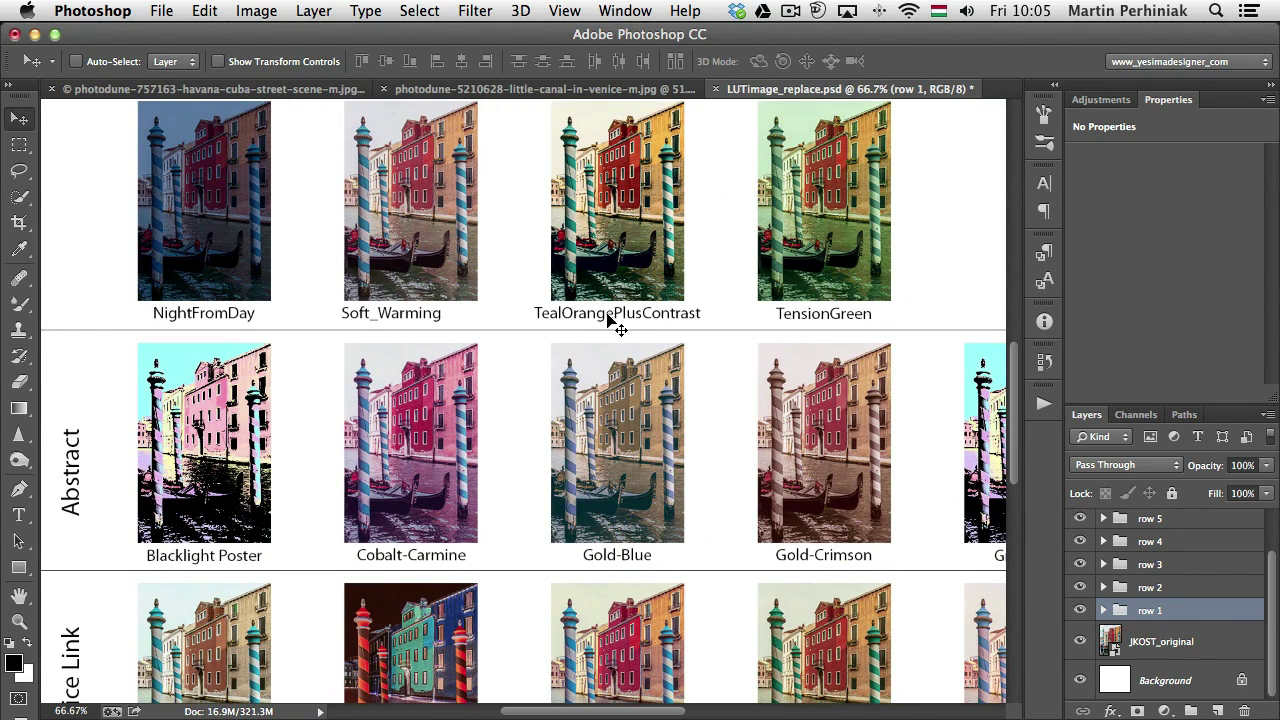
{"action": "scroll", "coordinate": [626, 557], "scroll_direction": "down", "scroll_amount": 8}
{"action": "scroll", "coordinate": [651, 351], "scroll_direction": "left", "scroll_amount": 1}
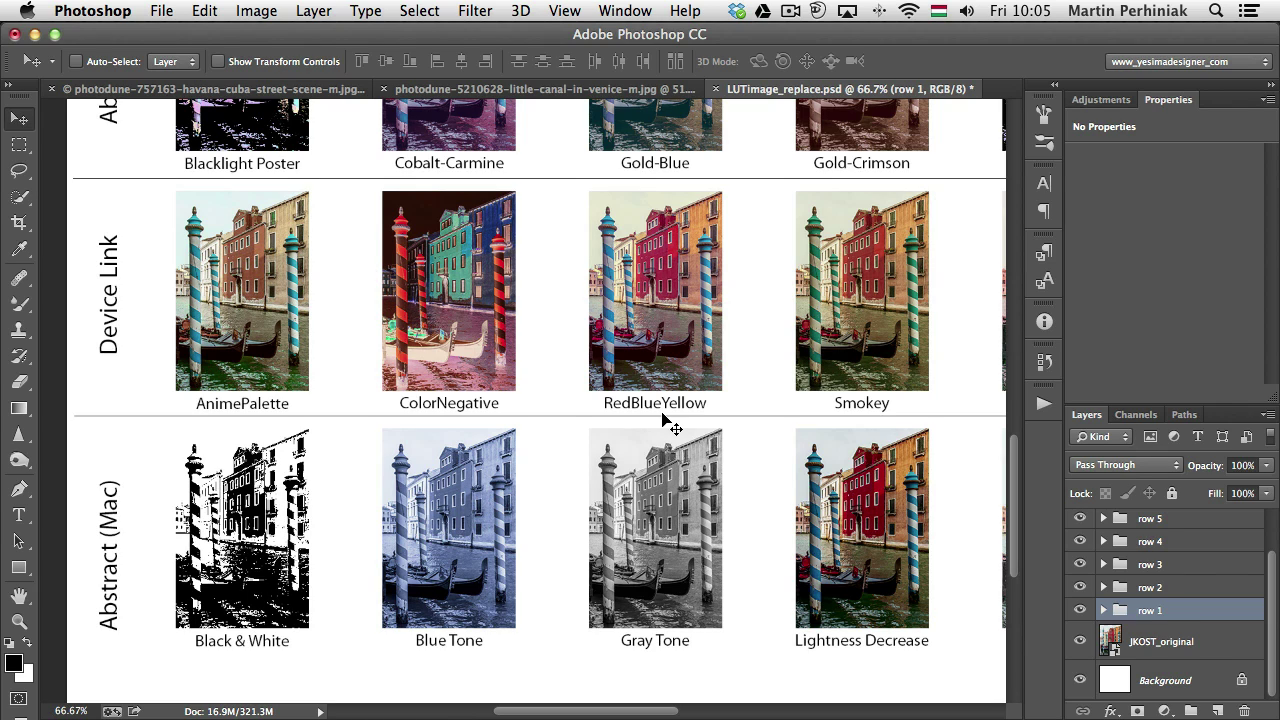
{"action": "key", "text": "ctrl+shift+Tab"}
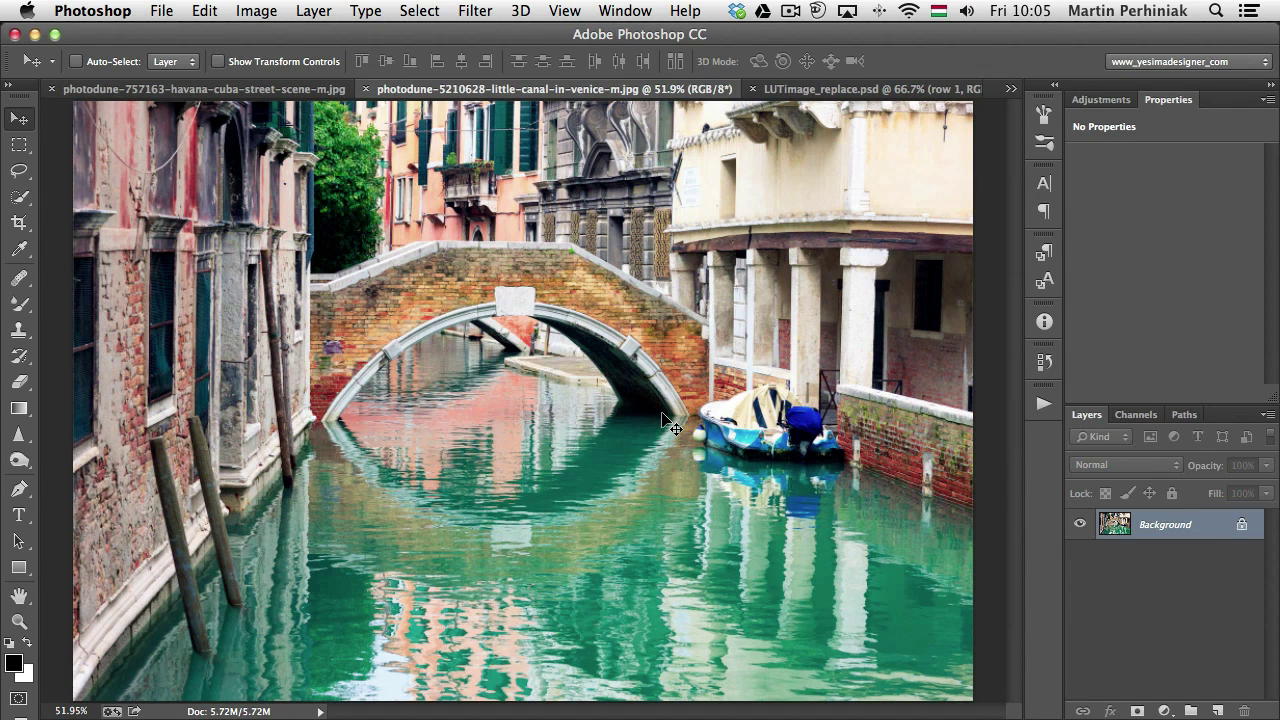
Create a Photo Filter adjustment layer on the Venice canal photo from the Adjustments panel.
{"action": "left_click", "coordinate": [1097, 100]}
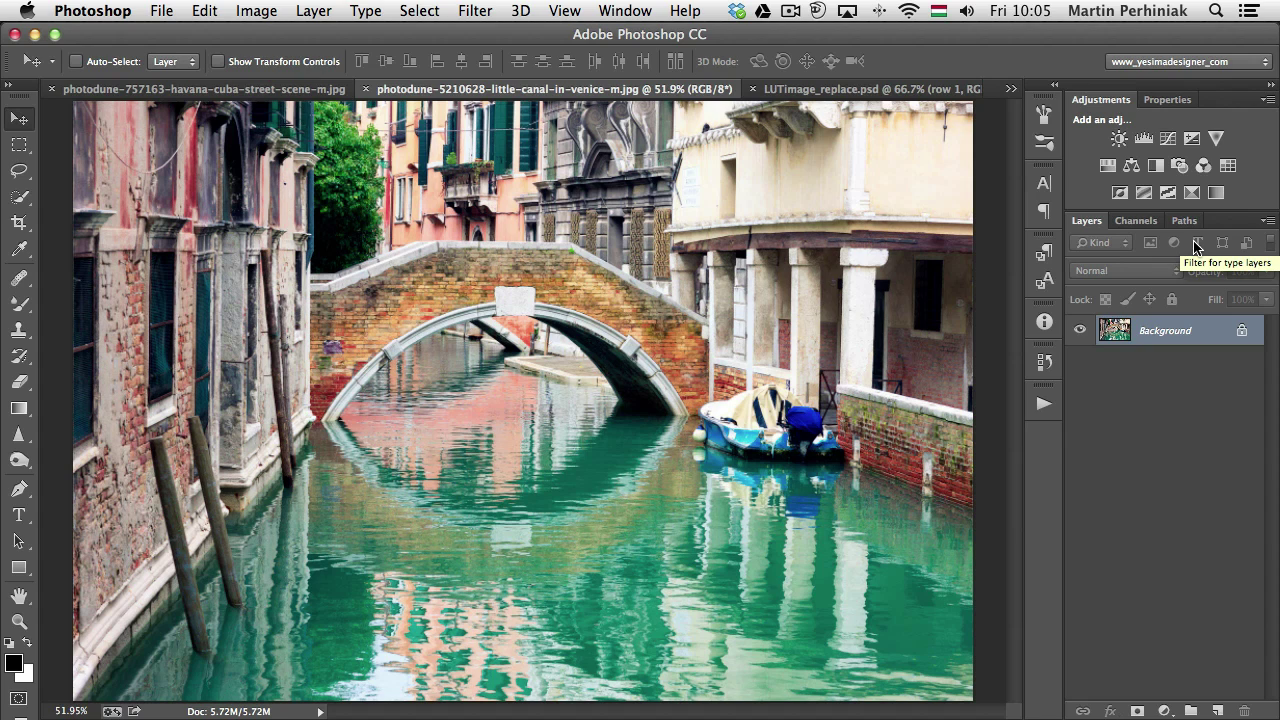
{"action": "left_click", "coordinate": [1180, 166]}
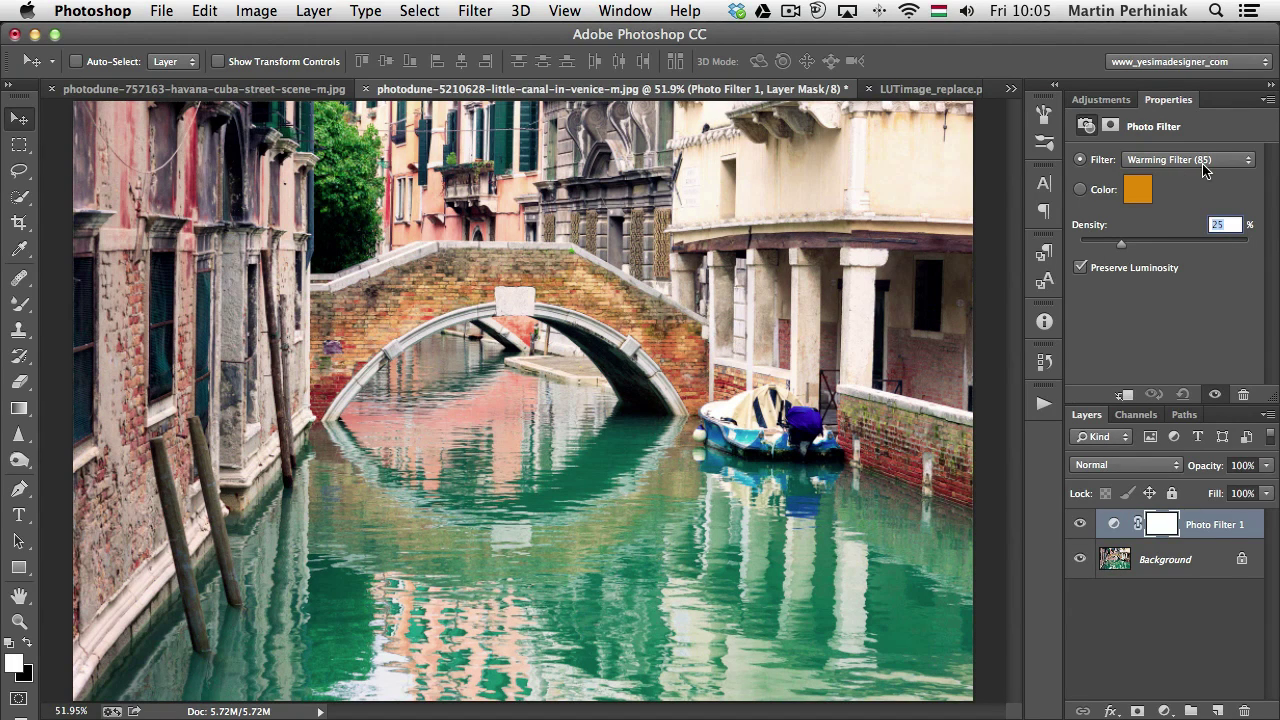
Try the Cooling Filter (80), Orange, Magenta and Deep Emerald photo filter presets.
{"action": "left_click", "coordinate": [1204, 162]}
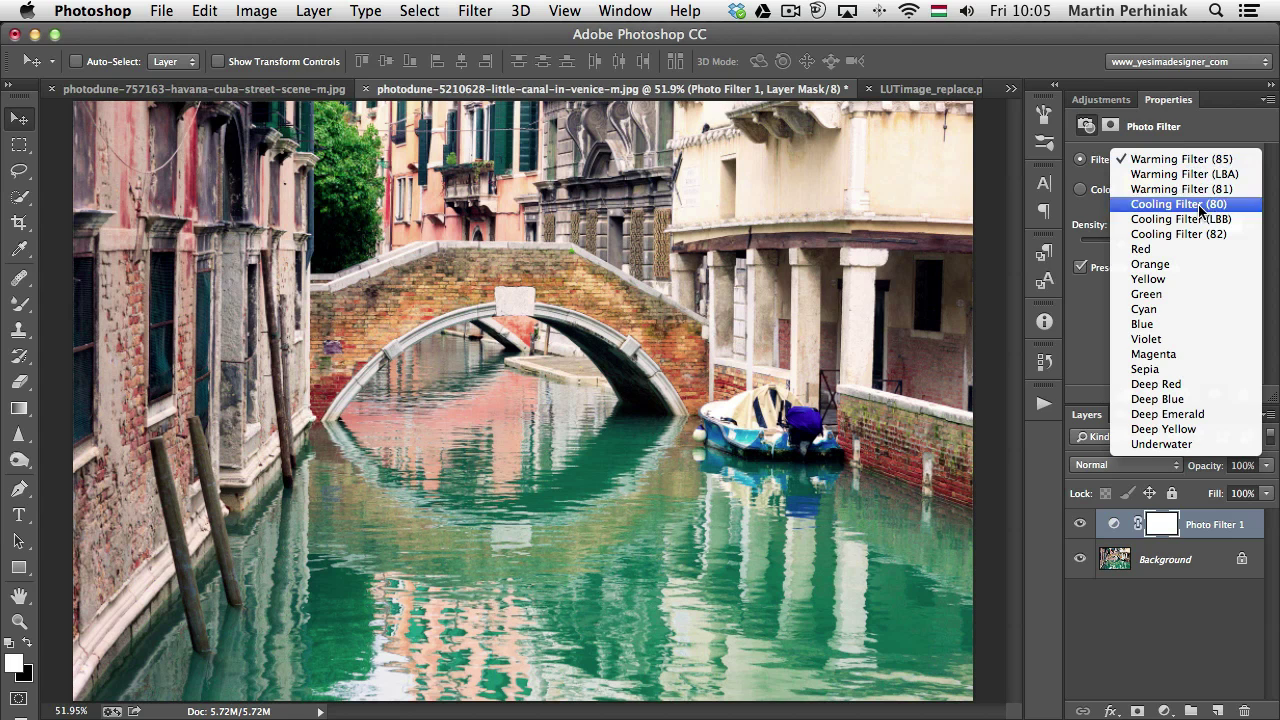
{"action": "left_click", "coordinate": [1206, 204]}
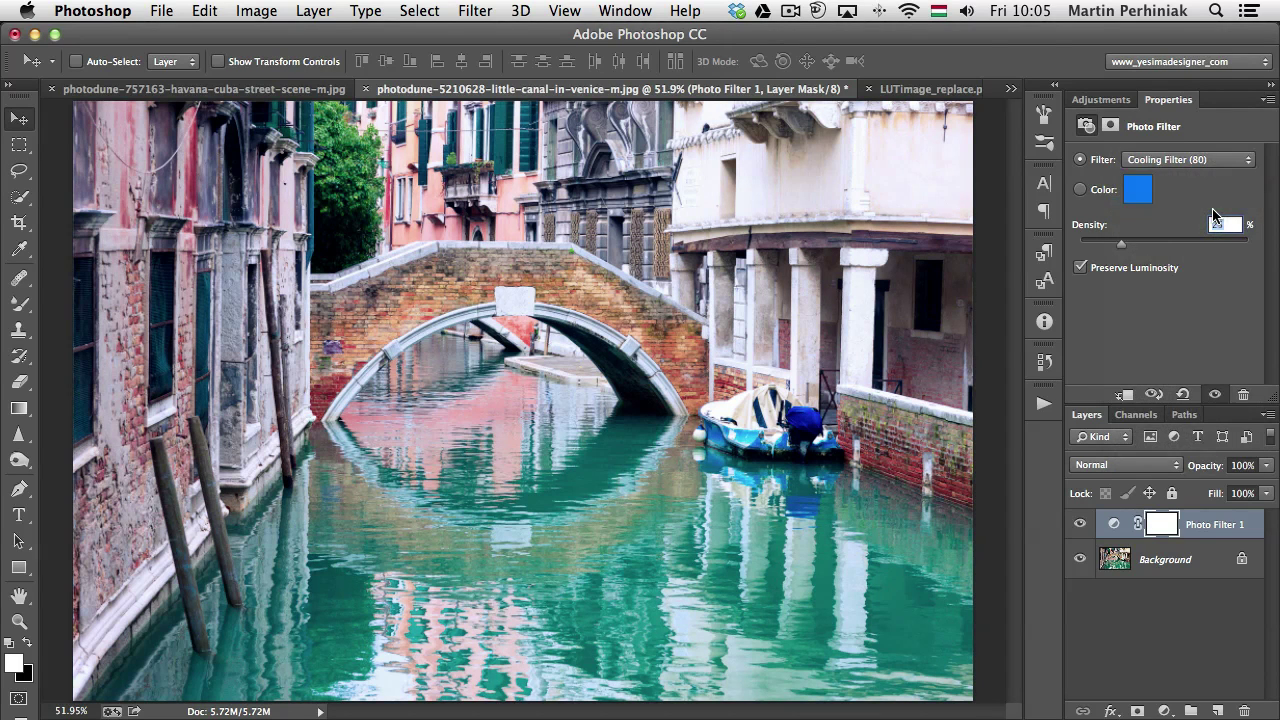
{"action": "left_click", "coordinate": [1188, 160]}
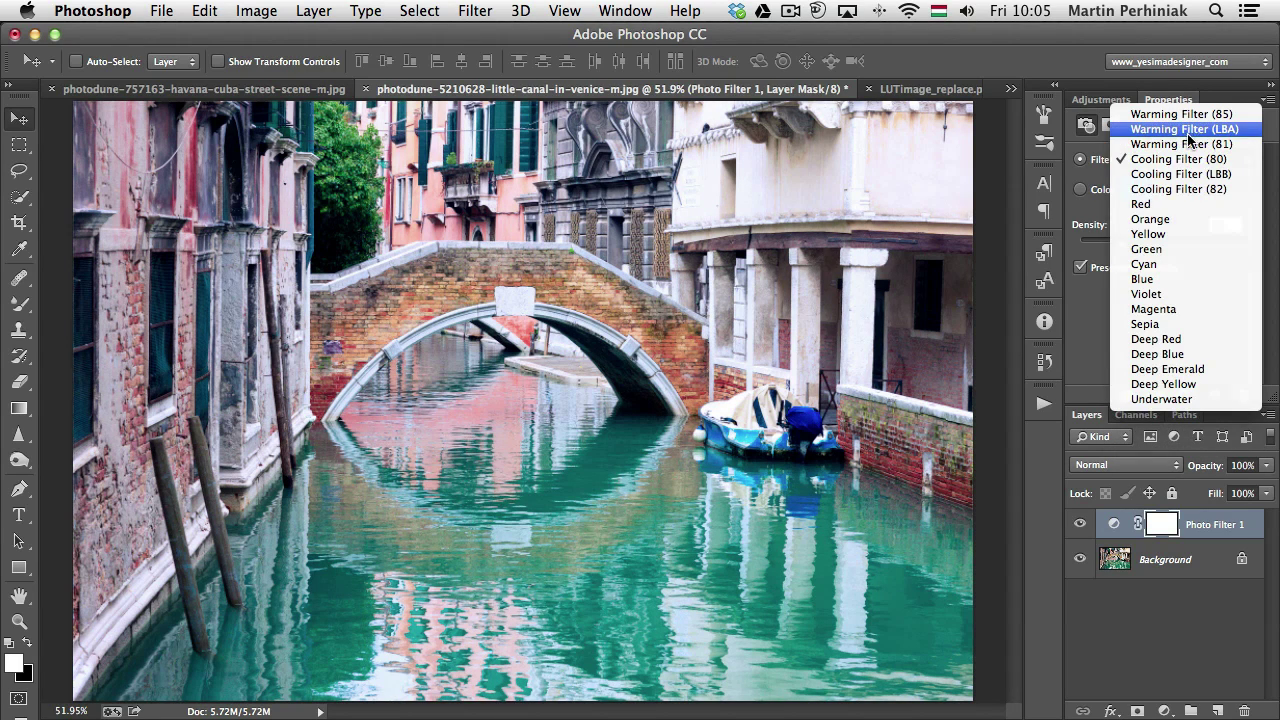
{"action": "left_click", "coordinate": [1175, 218]}
{"action": "left_click", "coordinate": [1184, 170]}
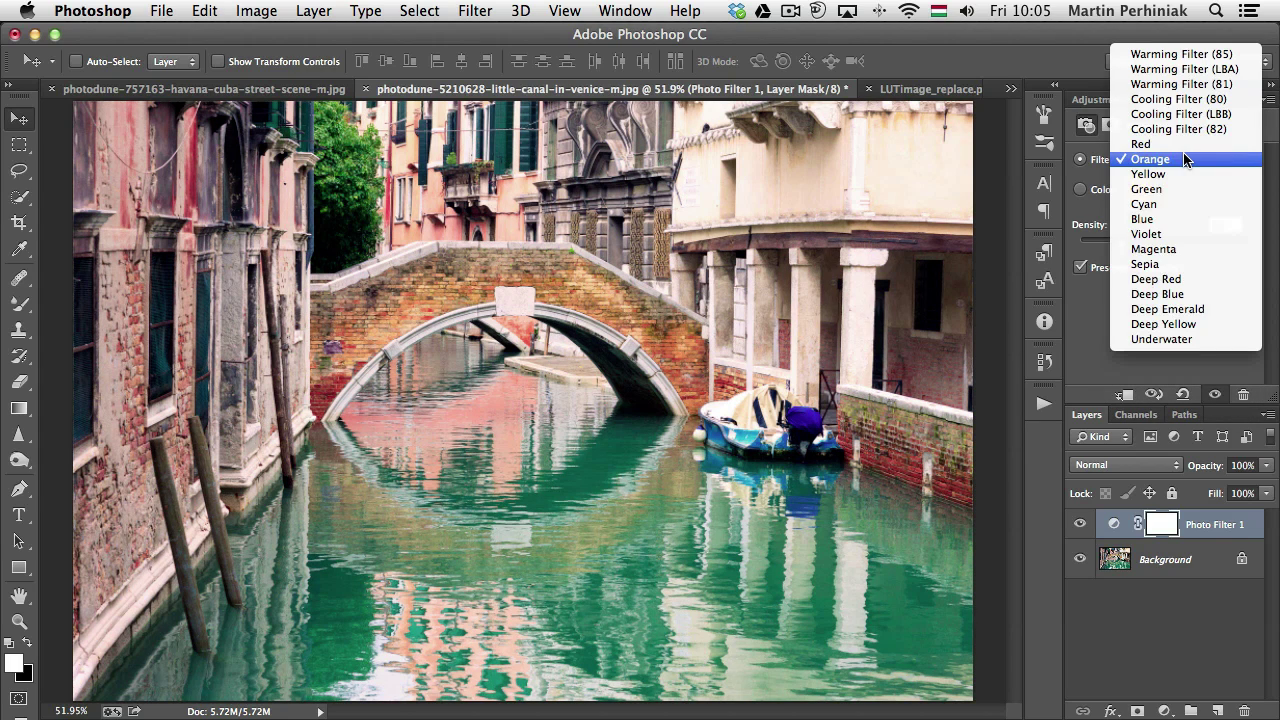
{"action": "left_click", "coordinate": [1178, 251]}
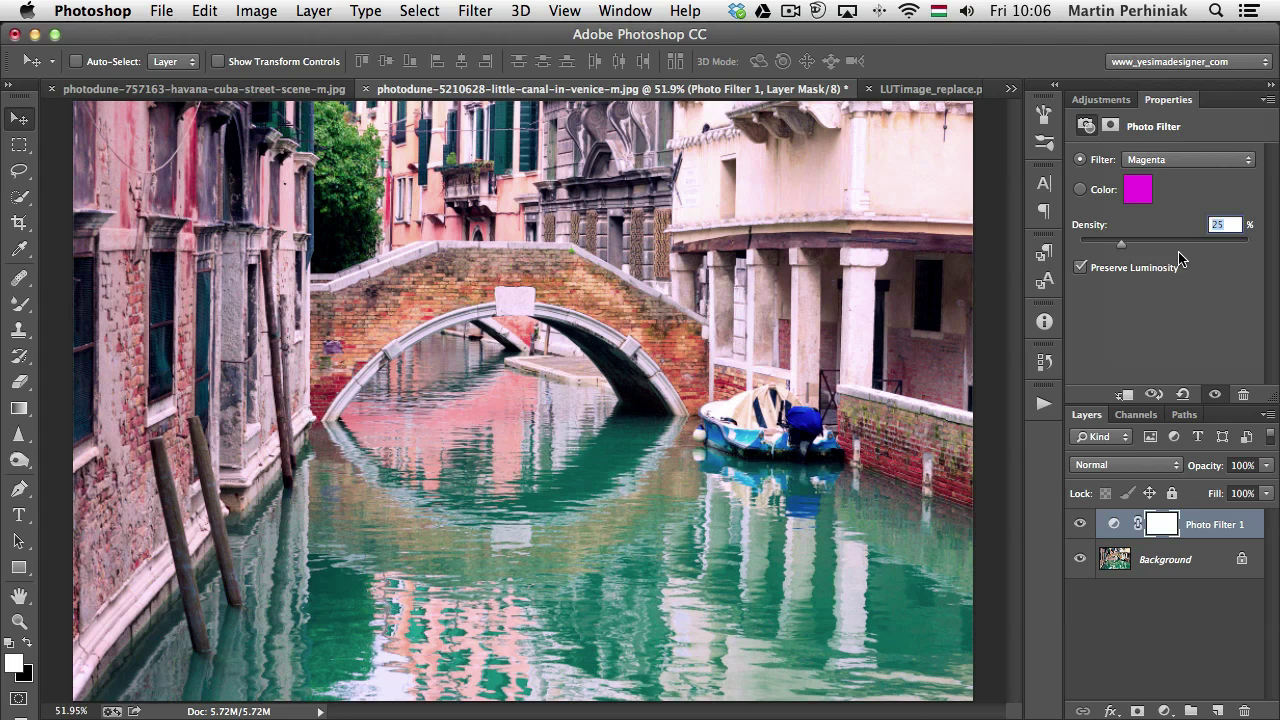
{"action": "key", "text": "Down"}
{"action": "key", "text": "Down"}
{"action": "key", "text": "Down"}
{"action": "key", "text": "Down"}
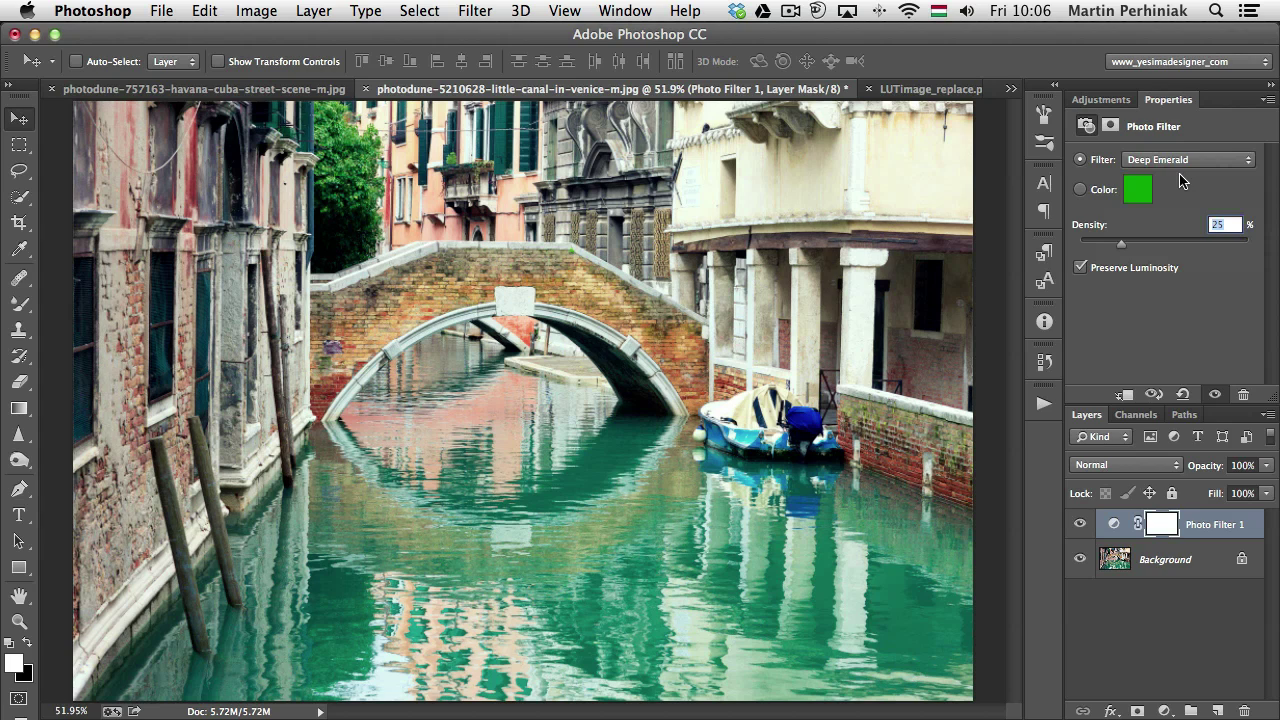
Apply the Underwater filter preset and raise its density to 40%.
{"action": "left_click", "coordinate": [1180, 162]}
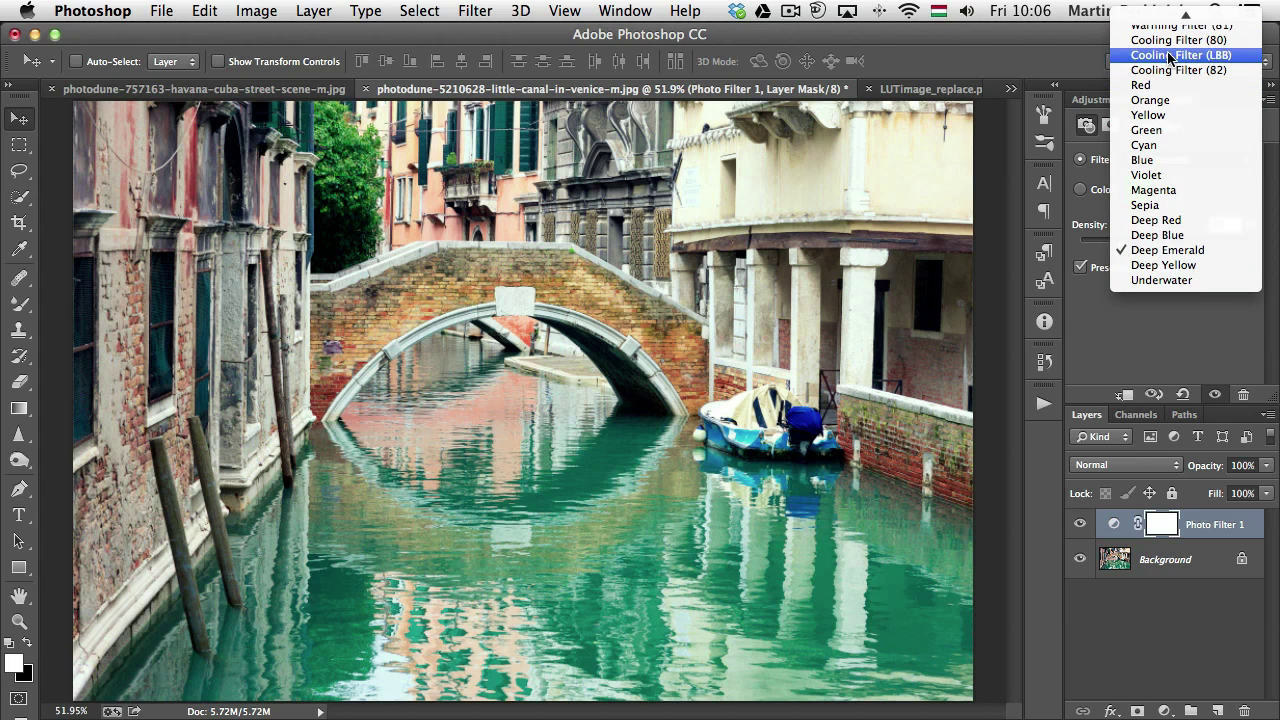
{"action": "scroll", "coordinate": [1178, 62], "scroll_direction": "up", "scroll_amount": 2}
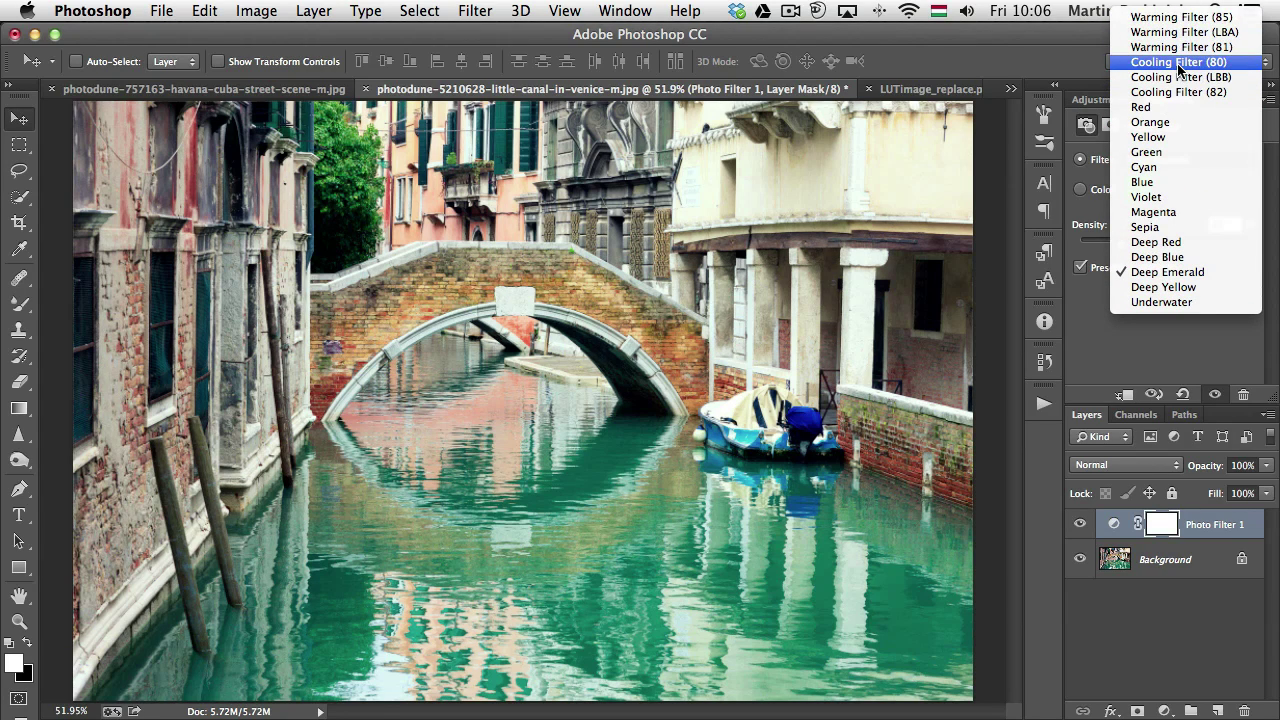
{"action": "left_click", "coordinate": [1178, 301]}
{"action": "mouse_move", "coordinate": [1124, 244]}
{"action": "left_mouse_down"}
{"action": "mouse_move", "coordinate": [1272, 242]}
{"action": "mouse_move", "coordinate": [1116, 248]}
{"action": "mouse_move", "coordinate": [1147, 246]}
{"action": "left_mouse_up"}
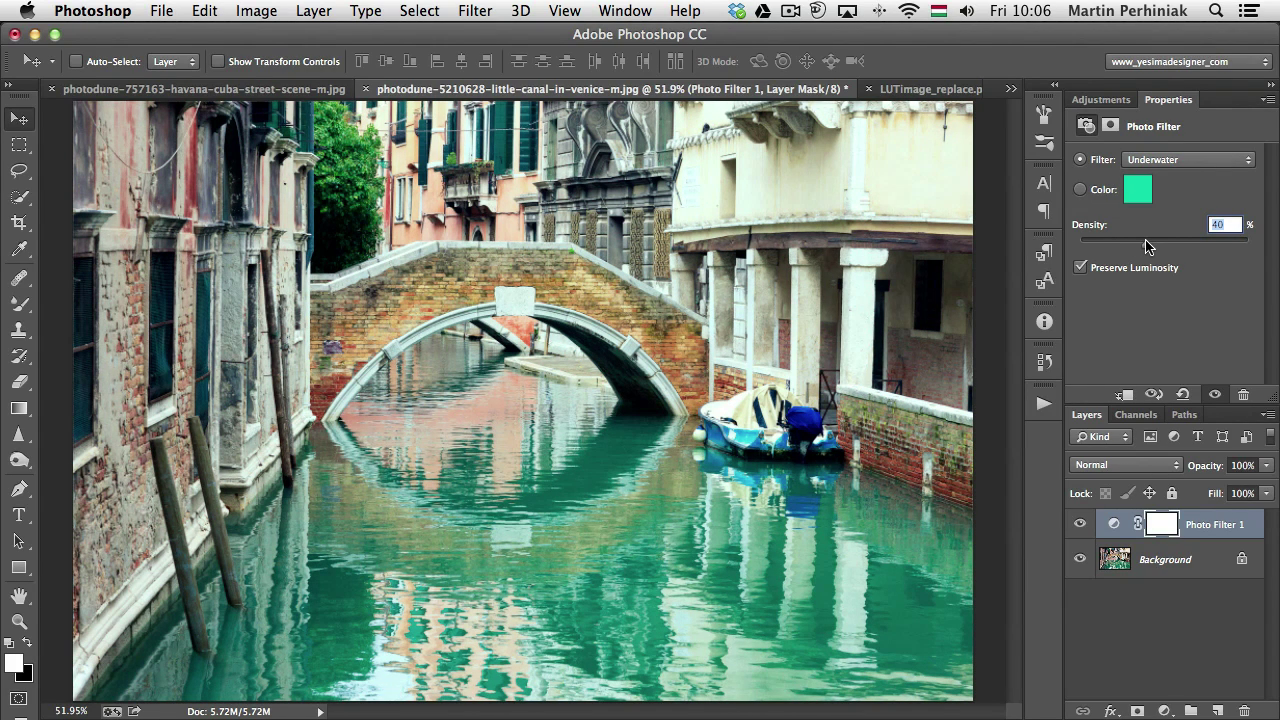
Switch the Photo Filter to a custom colour and pick yellow-green #719217.
{"action": "left_click", "coordinate": [1097, 191]}
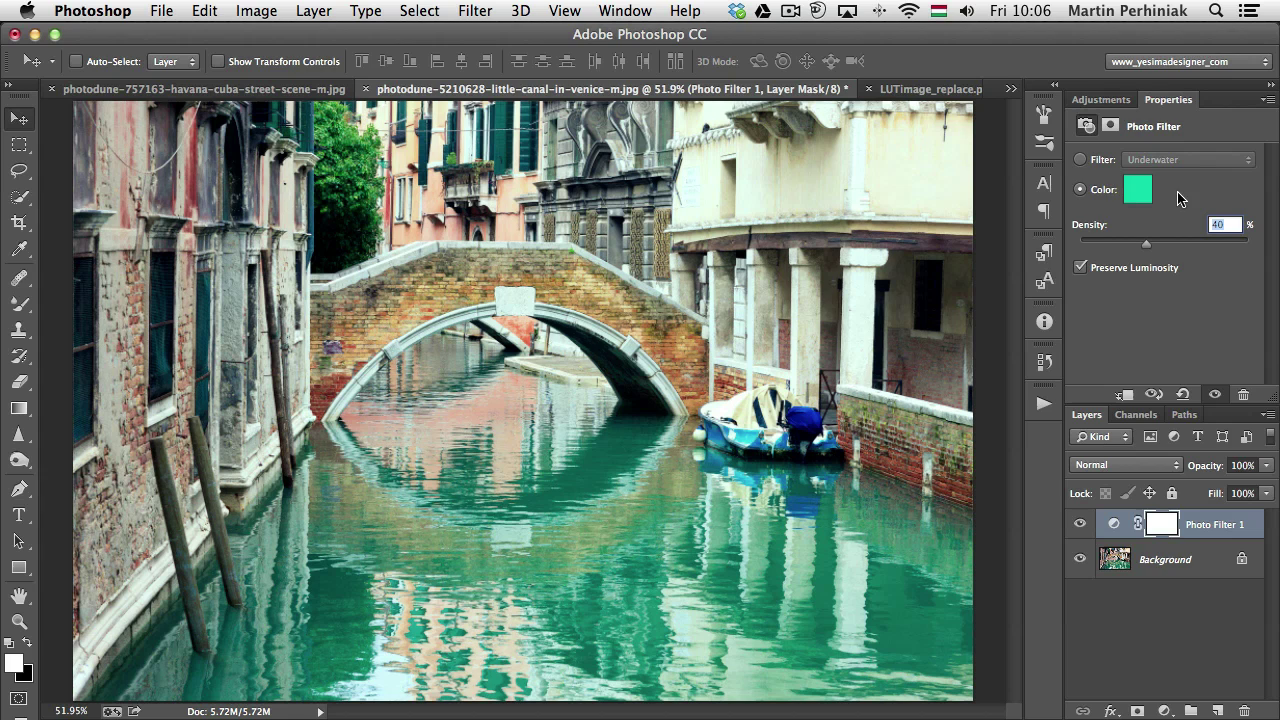
{"action": "left_click", "coordinate": [1146, 196]}
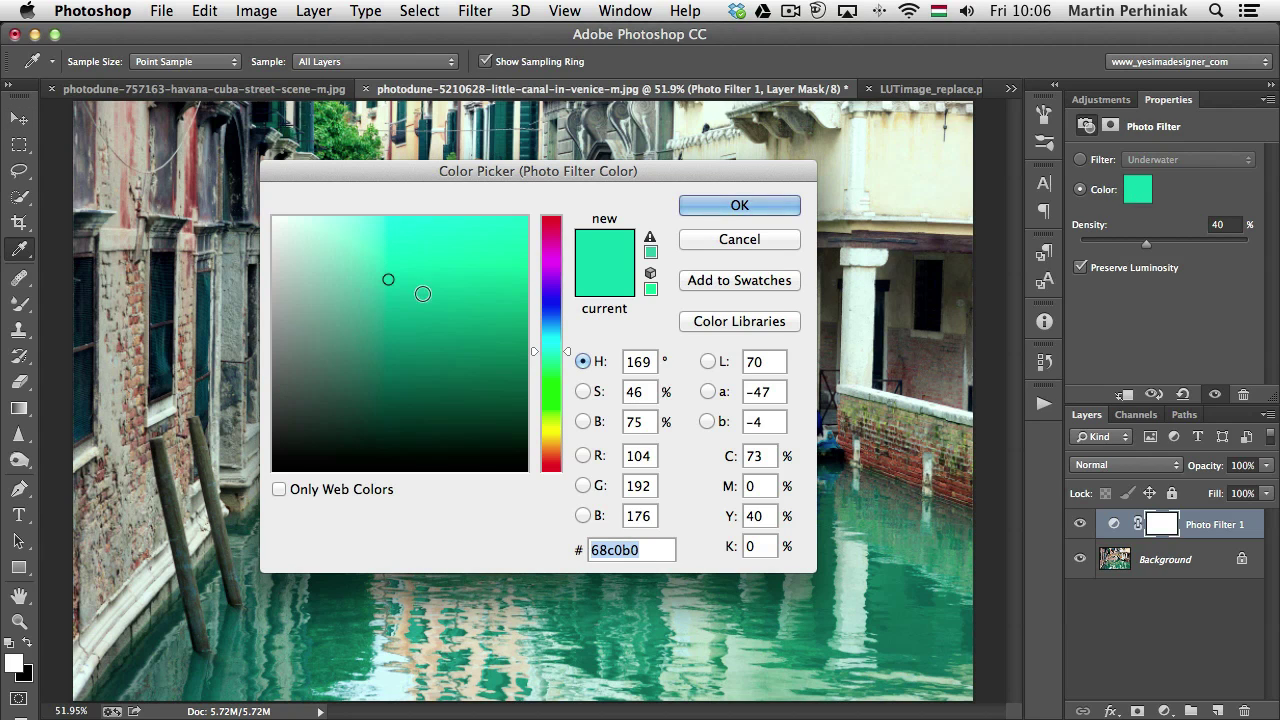
{"action": "left_click", "coordinate": [487, 325]}
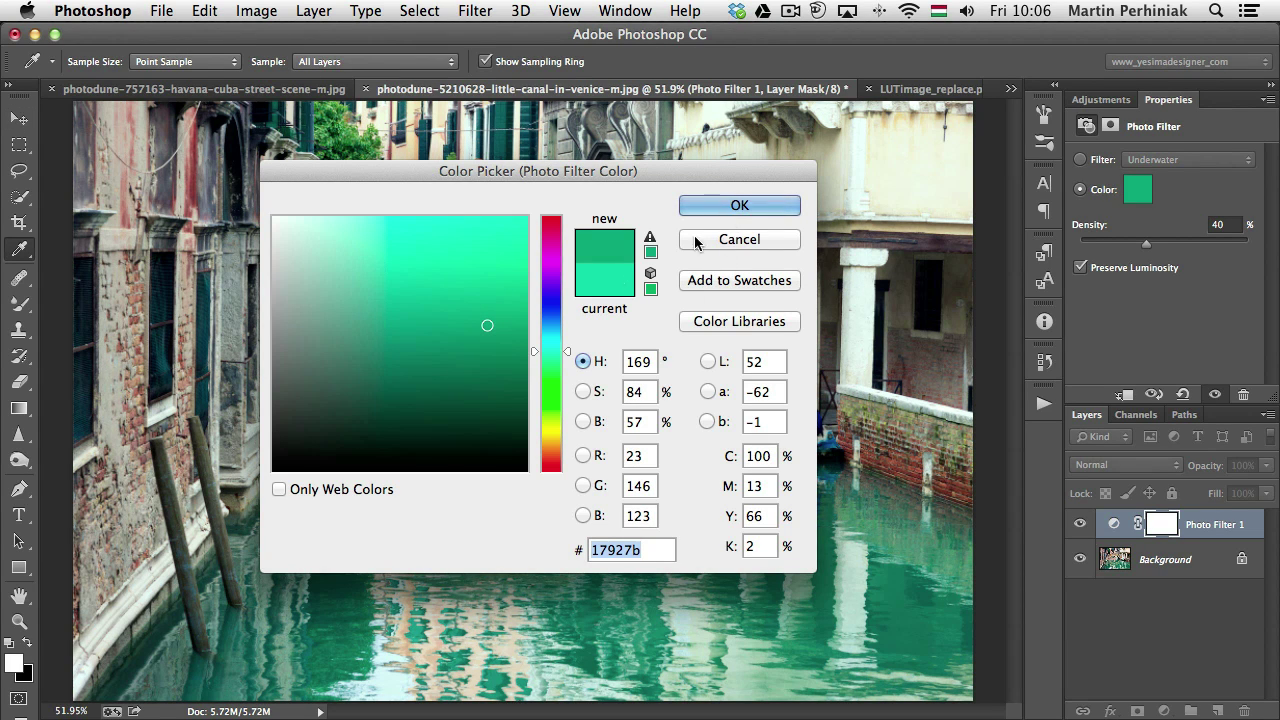
{"action": "left_click", "coordinate": [547, 420]}
{"action": "left_click", "coordinate": [739, 206]}
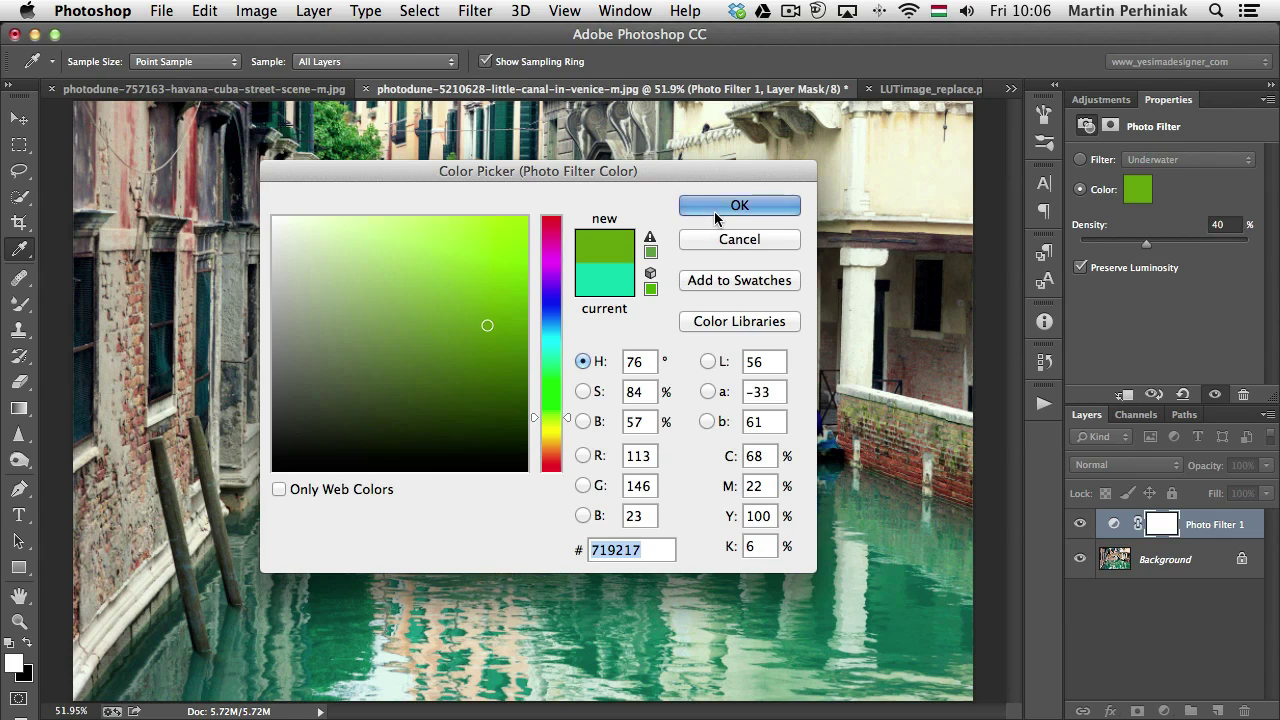
Toggle Preserve Luminosity off and back on, then switch the filter to the Green preset.
{"action": "left_click", "coordinate": [1080, 268]}
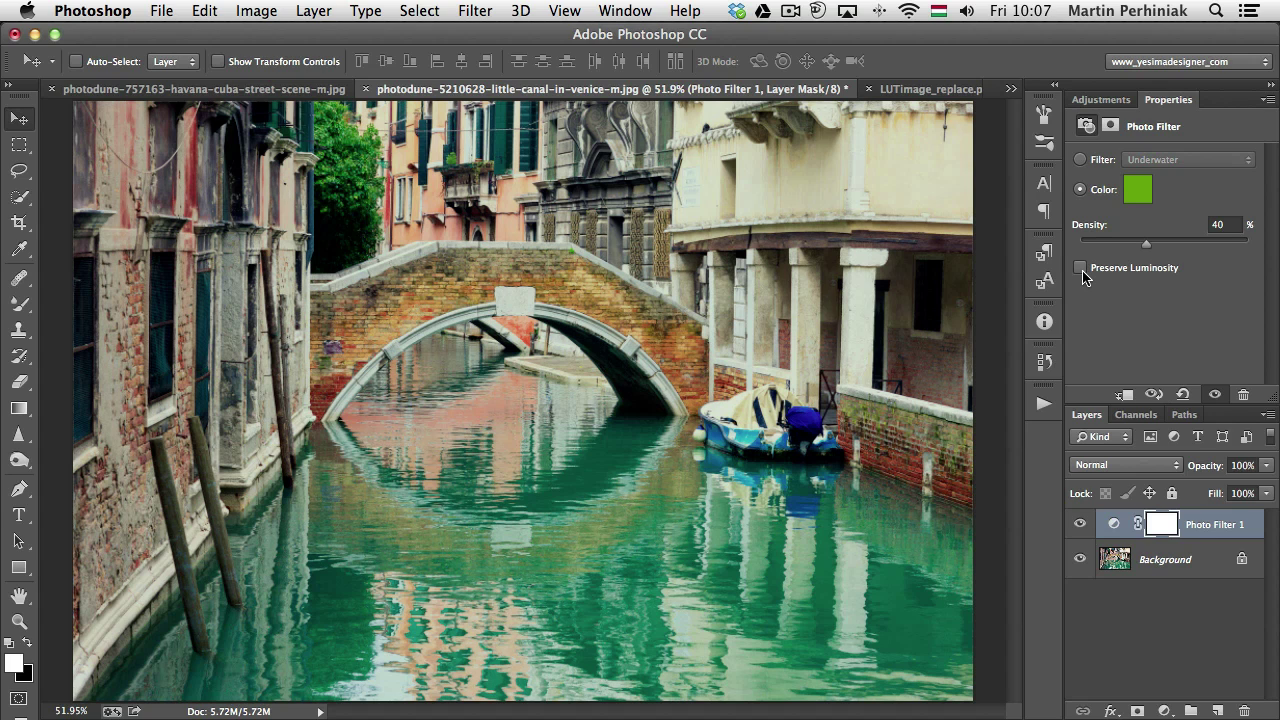
{"action": "left_click", "coordinate": [1080, 268]}
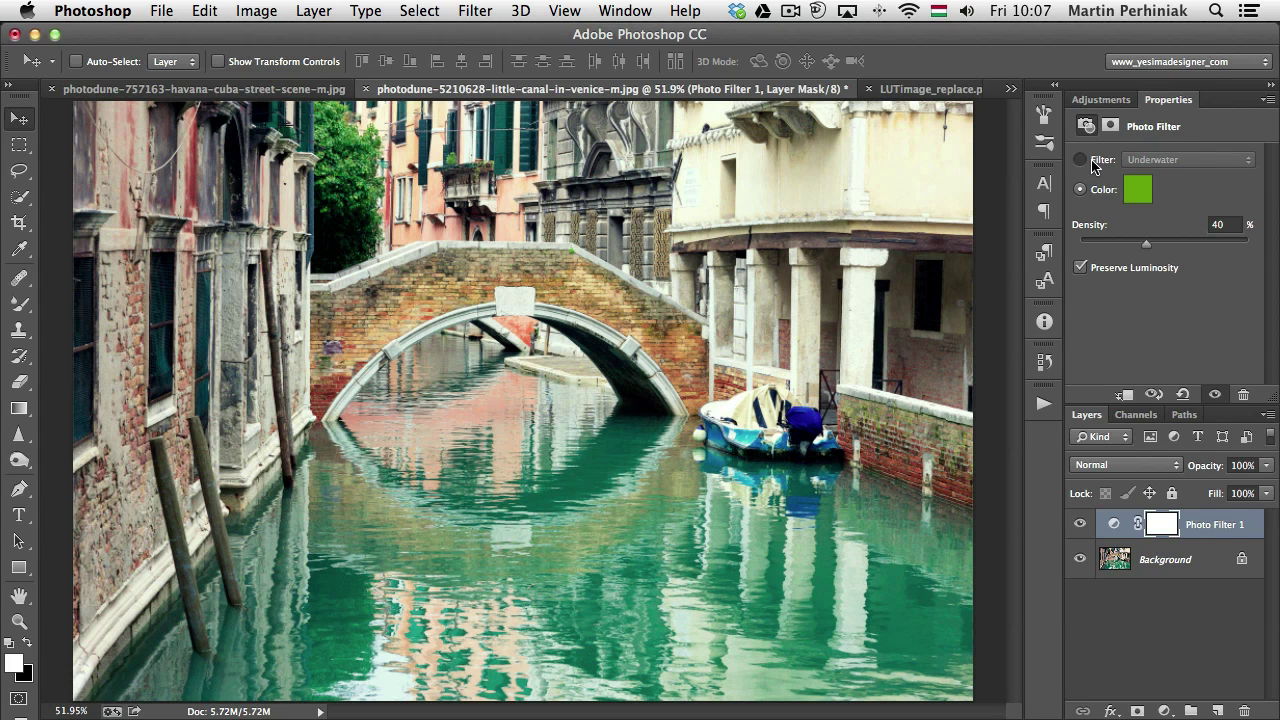
{"action": "left_click", "coordinate": [1080, 159]}
{"action": "left_click", "coordinate": [1165, 163]}
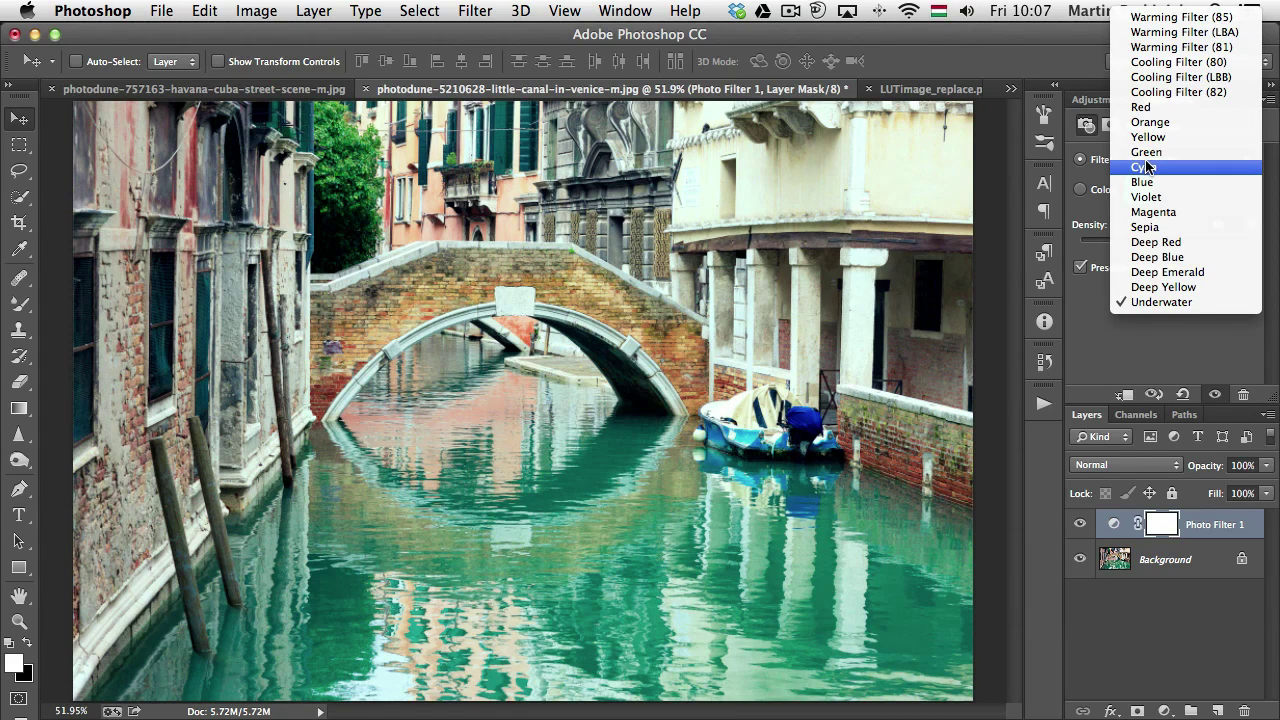
{"action": "left_click", "coordinate": [1146, 152]}
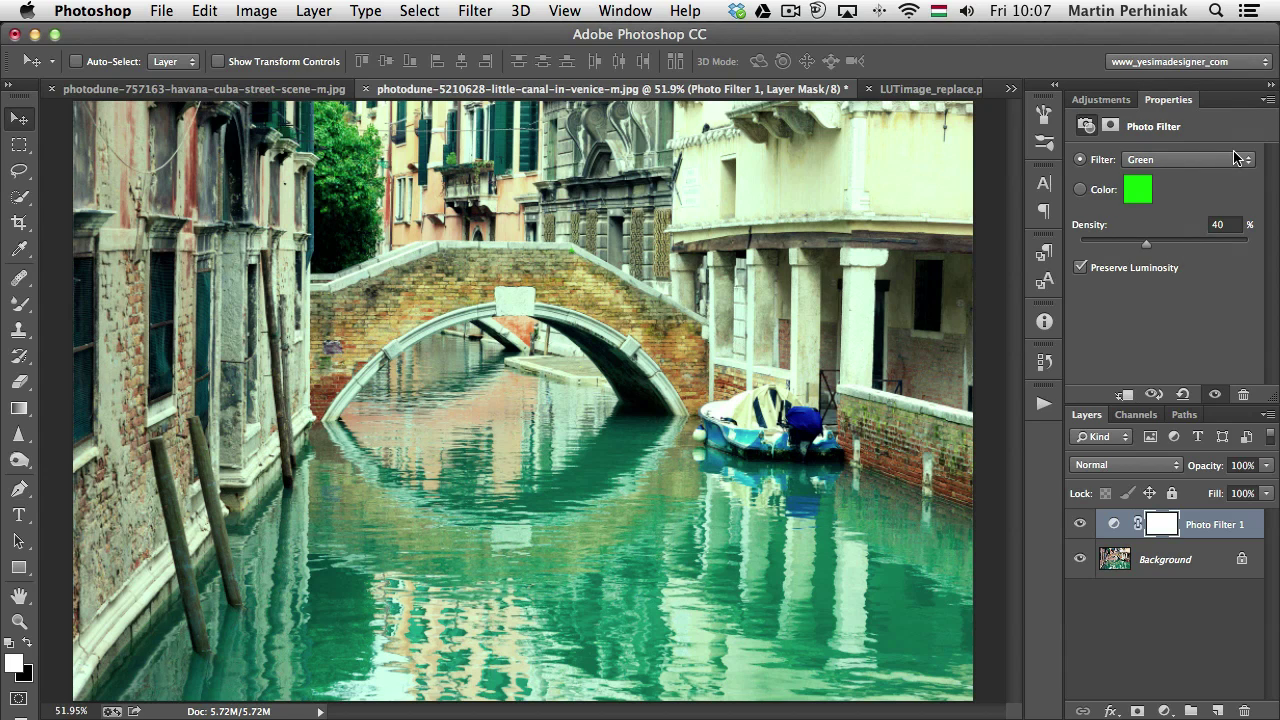